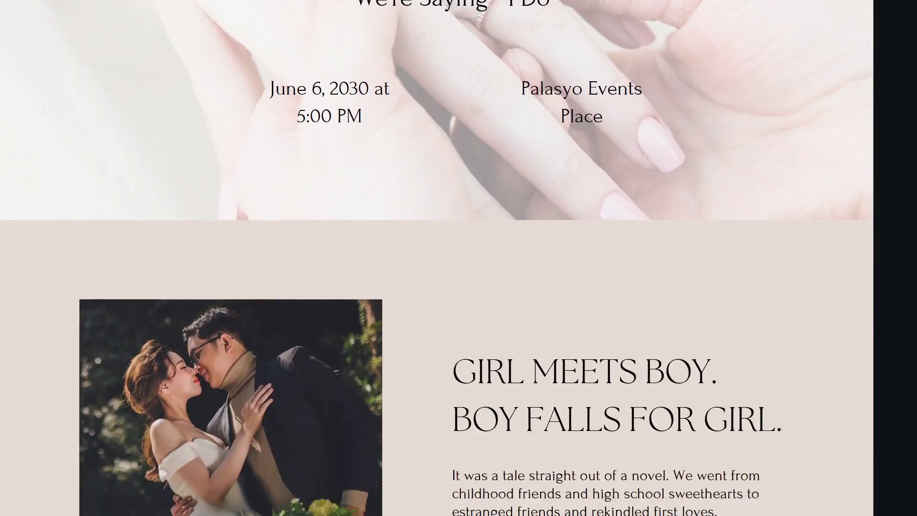
# Scroll through the 'wedding website' template results, including the blank website option.
pyautogui.scroll(-6, 437, 258)
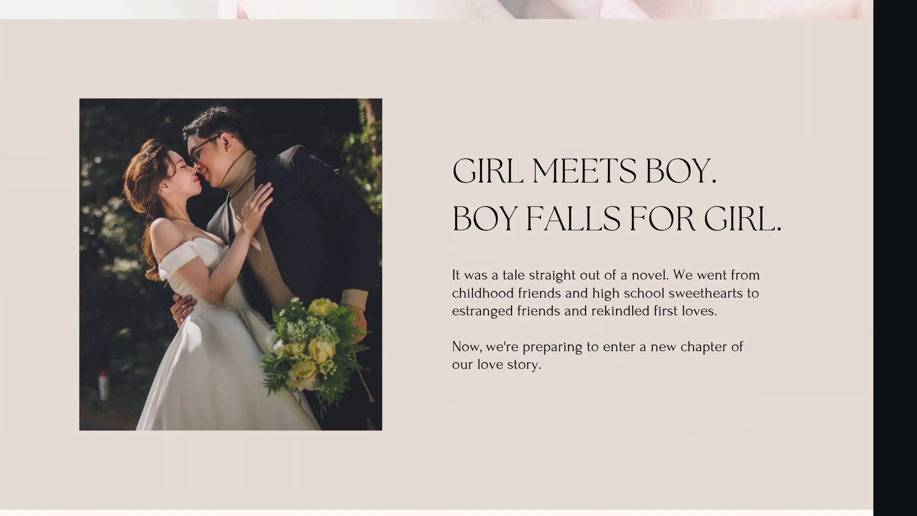
pyautogui.scroll(-5, 437, 258)
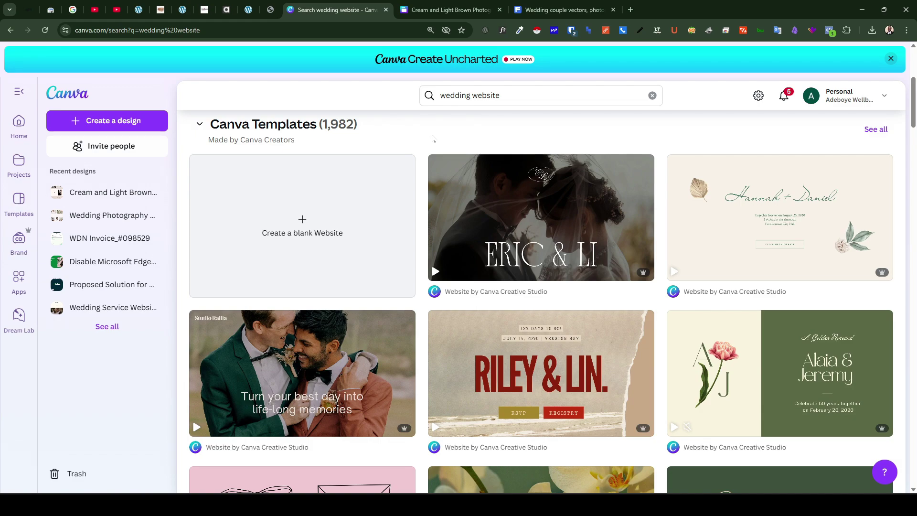
# Scroll down the template grid to locate the Karlo & Jasmine wedding design.
pyautogui.moveTo(636, 274)
pyautogui.scroll(-15, 646, 157)
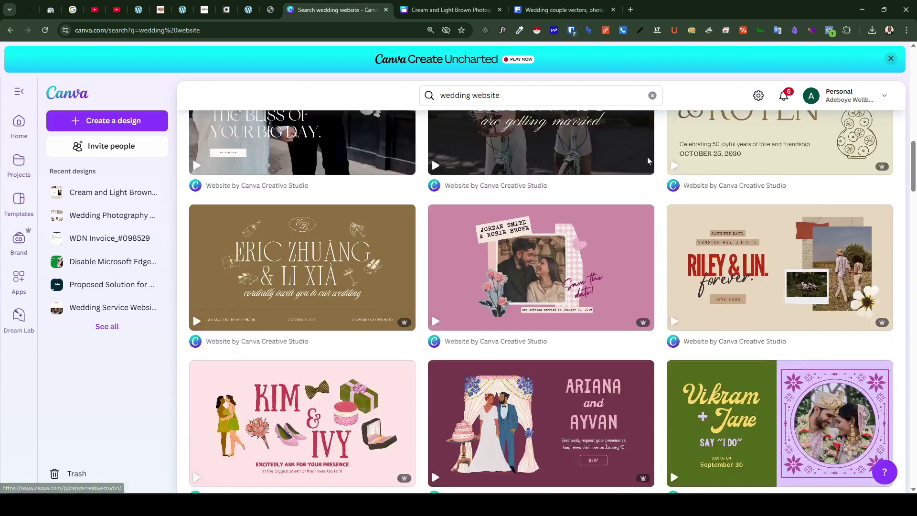
pyautogui.scroll(-3, 648, 160)
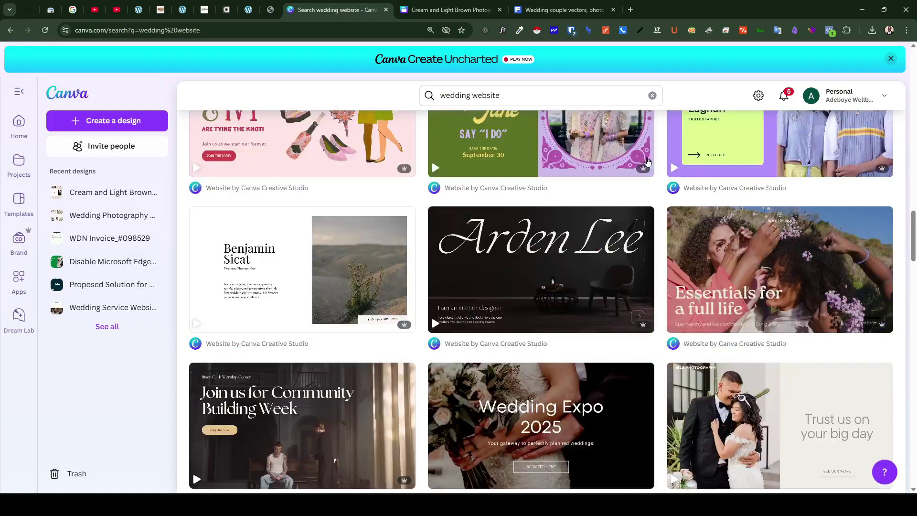
pyautogui.scroll(-8, 648, 160)
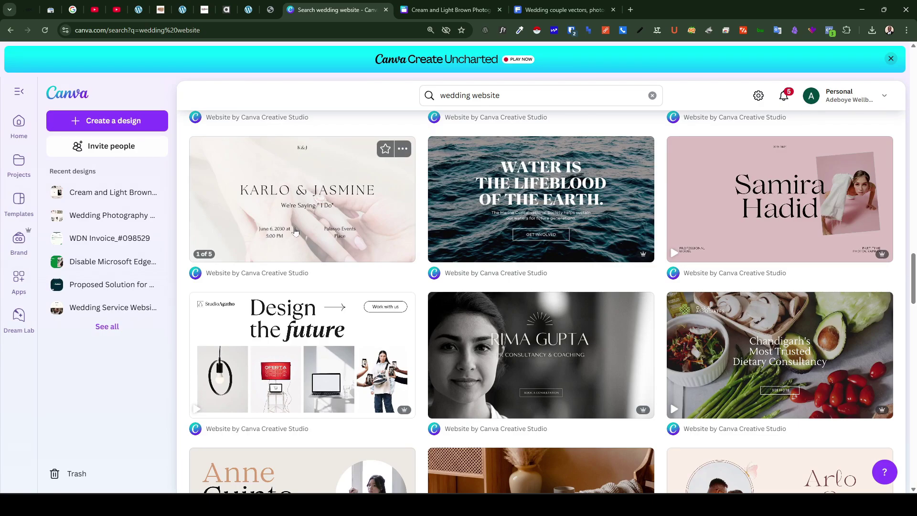
# Preview the Karlo & Jasmine template down to its RSVP section, then start editing a copy.
pyautogui.click(294, 230)
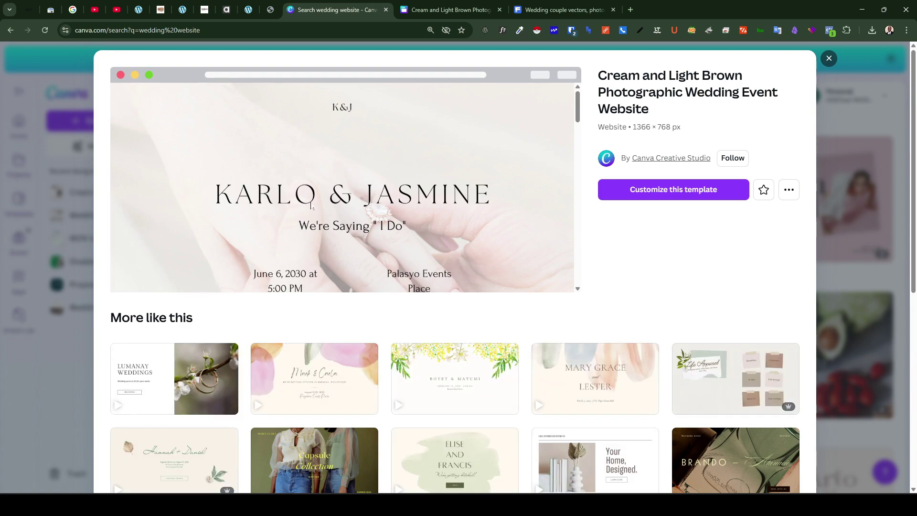
pyautogui.scroll(-2, 311, 205)
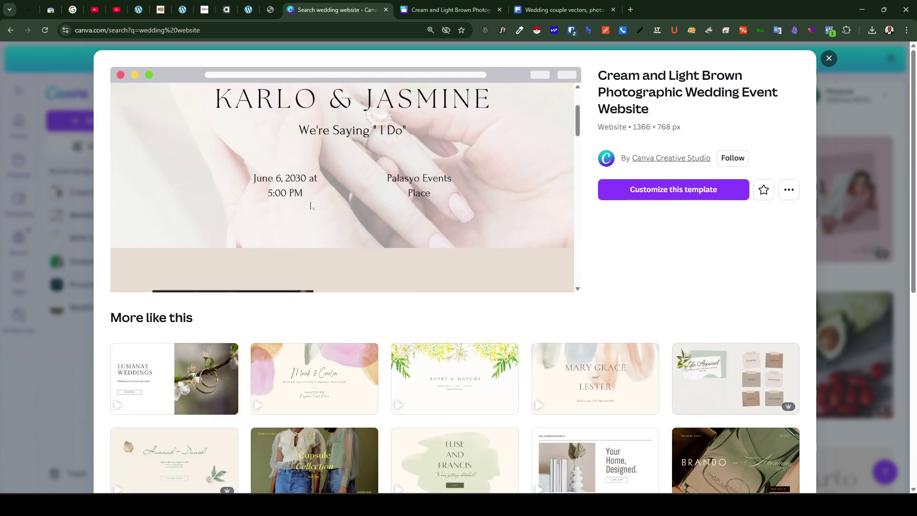
pyautogui.scroll(-3, 311, 205)
pyautogui.scroll(-3, 310, 206)
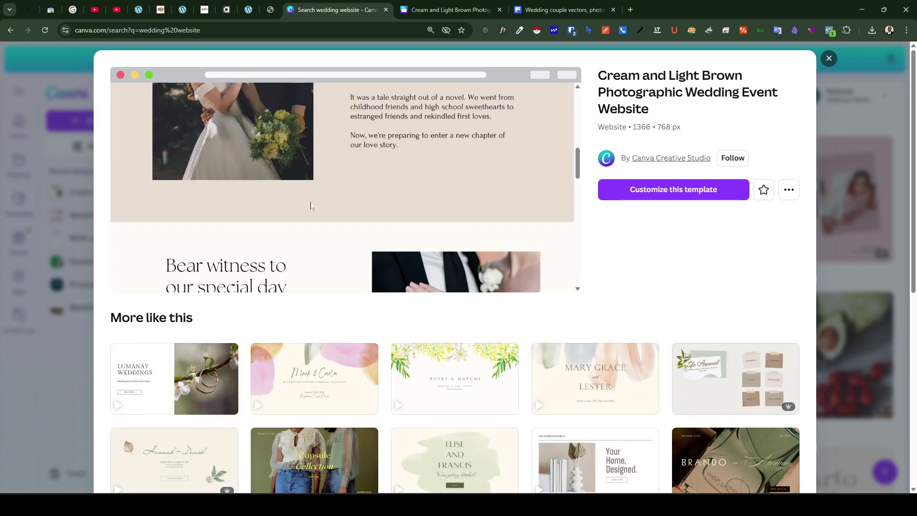
pyautogui.scroll(-5, 311, 206)
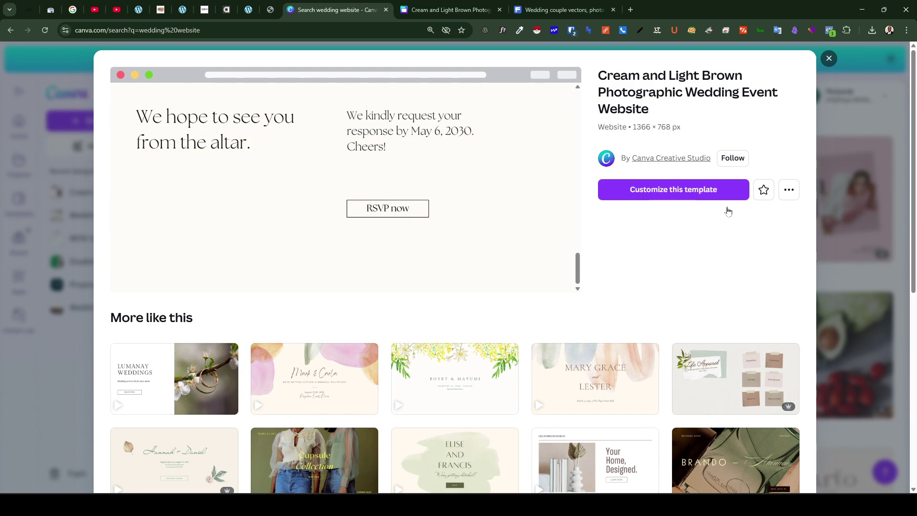
pyautogui.click(703, 191)
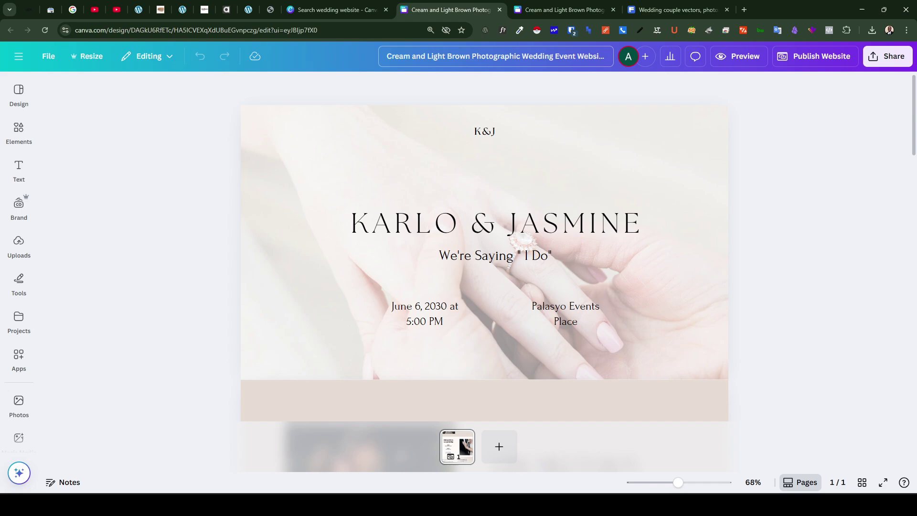
# Rename the design to 'karlo and jasmine wedding template'.
pyautogui.click(495, 56)
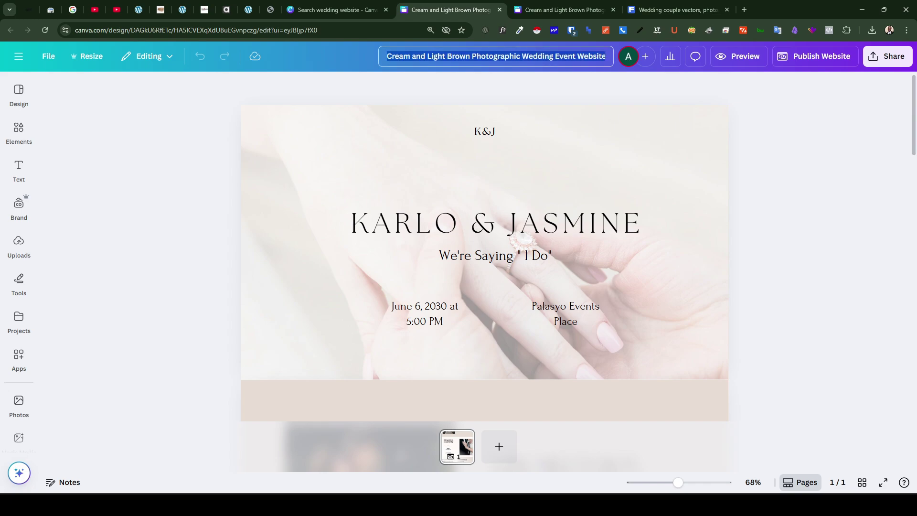
pyautogui.press('BackSpace')
pyautogui.write('karlo and')
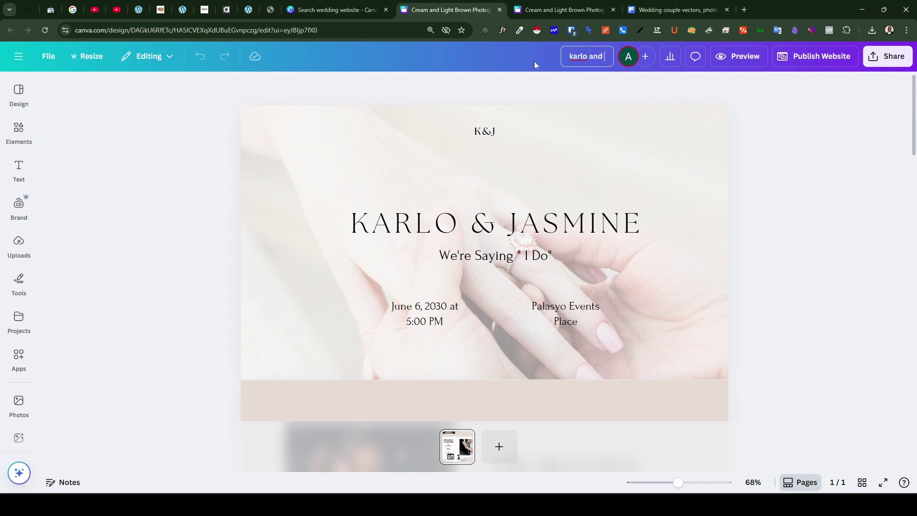
pyautogui.write(' jasmine wedding template')
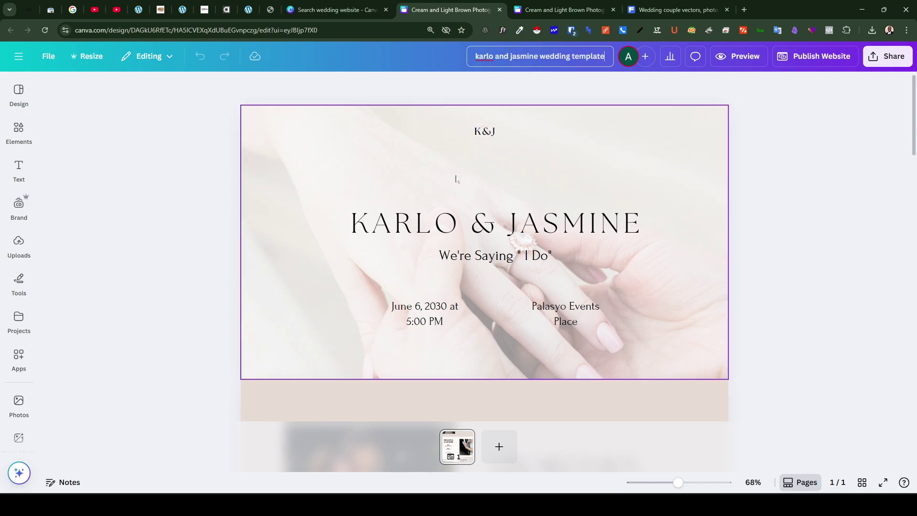
# Review the design's sections and commit the new title by clicking the canvas.
pyautogui.scroll(-6, 311, 181)
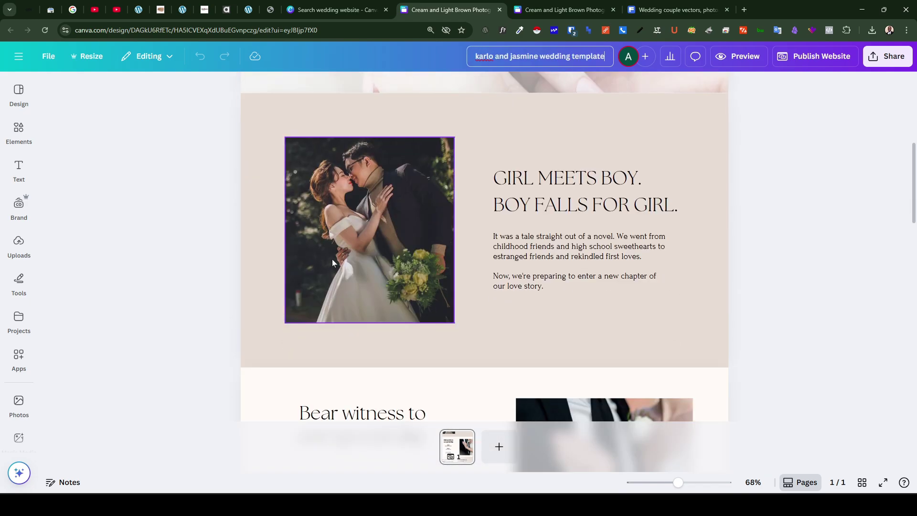
pyautogui.scroll(-5, 383, 256)
pyautogui.scroll(-6, 589, 318)
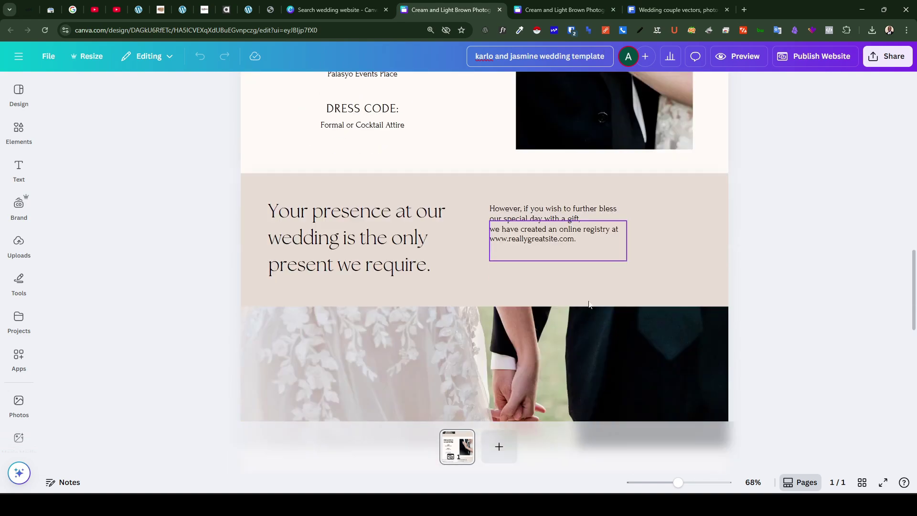
pyautogui.scroll(11, 589, 302)
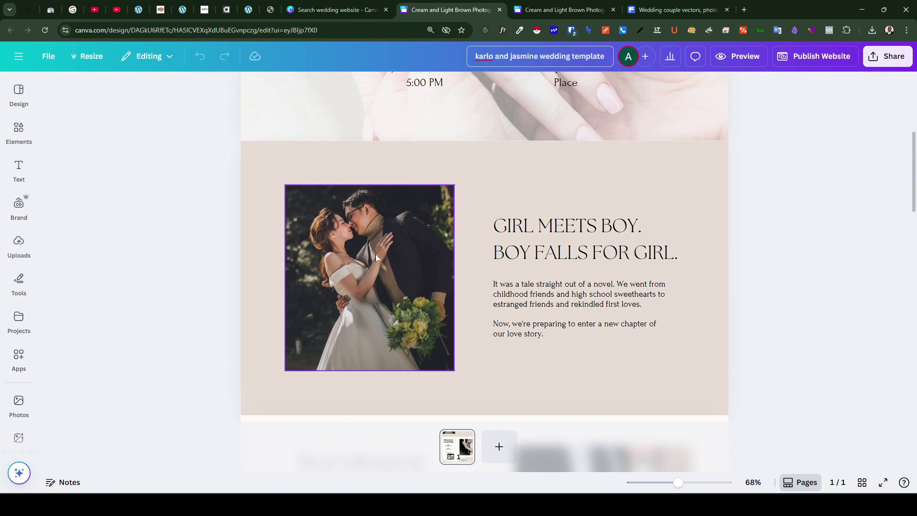
pyautogui.scroll(-6, 375, 256)
pyautogui.scroll(5, 375, 256)
pyautogui.scroll(1, 375, 254)
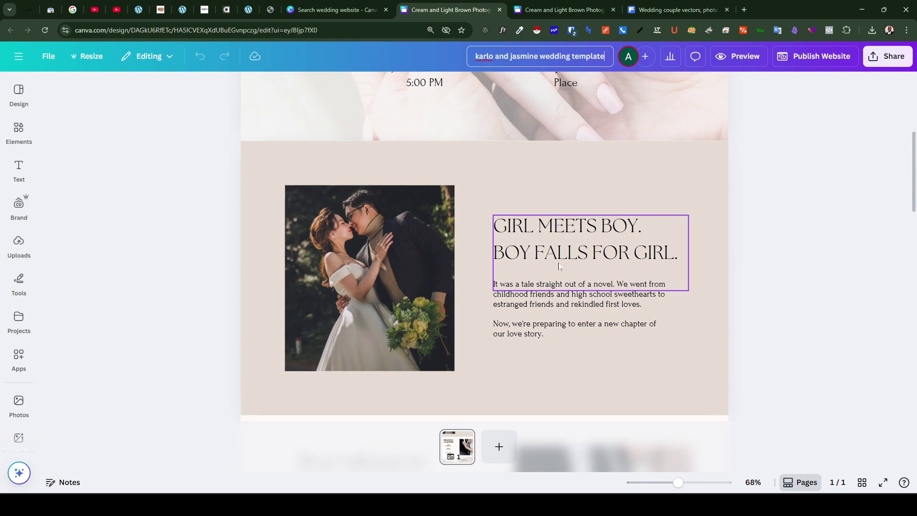
pyautogui.scroll(-2, 534, 227)
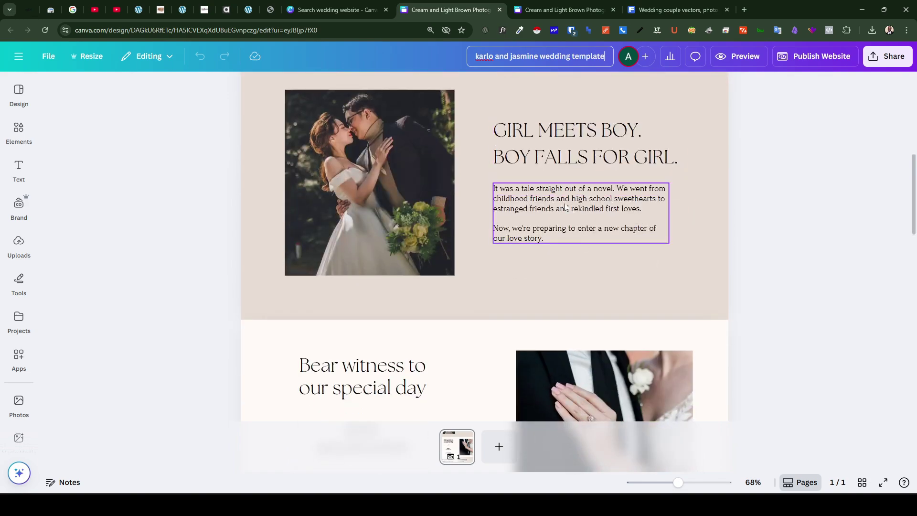
pyautogui.scroll(-1, 564, 208)
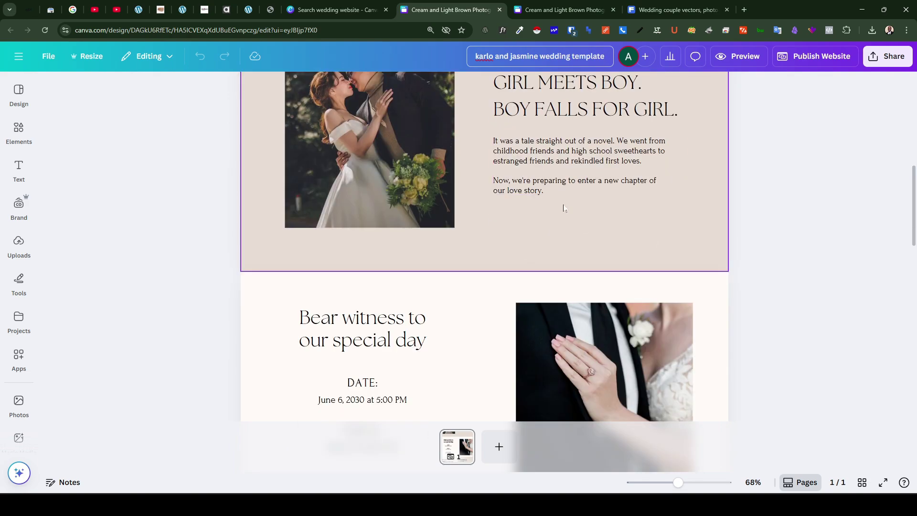
pyautogui.click(215, 191)
pyautogui.scroll(5, 214, 191)
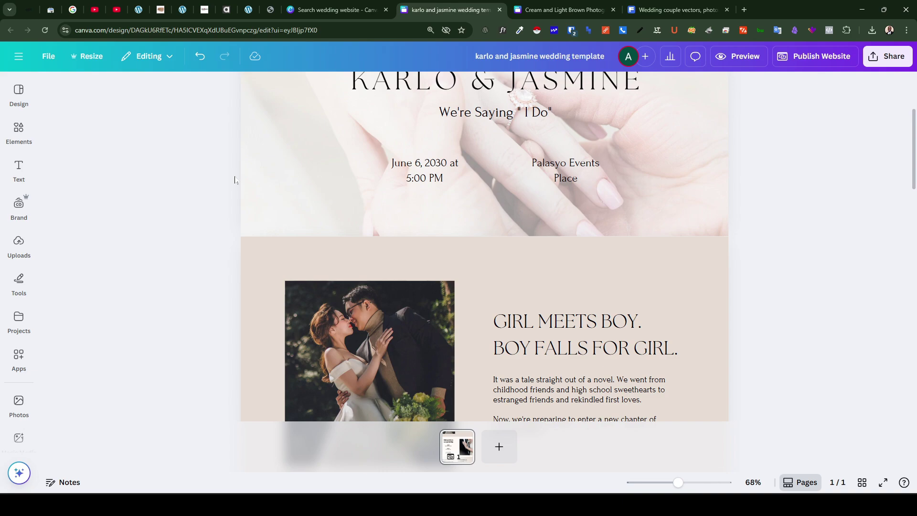
# Replace the KARLO & JASMINE heading with the pasted names OLA & FEMI.
pyautogui.scroll(5, 375, 238)
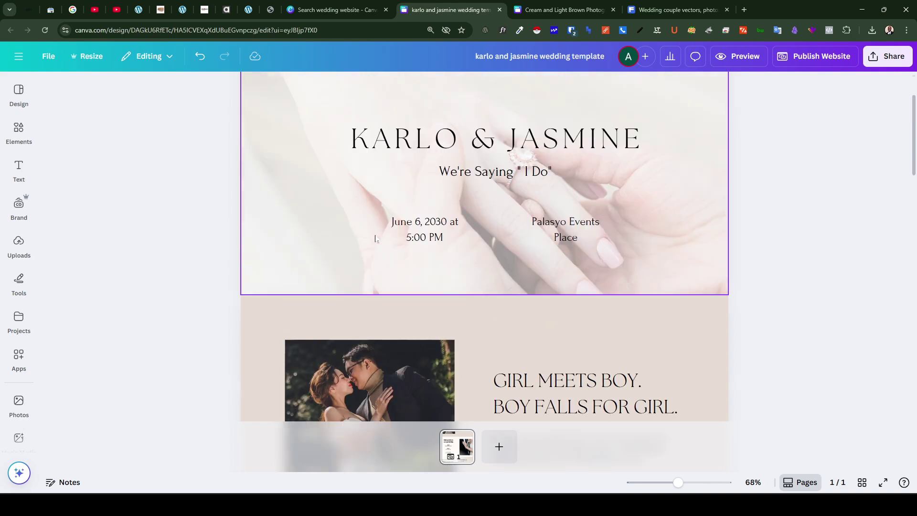
pyautogui.scroll(2, 297, 203)
pyautogui.scroll(3, 296, 203)
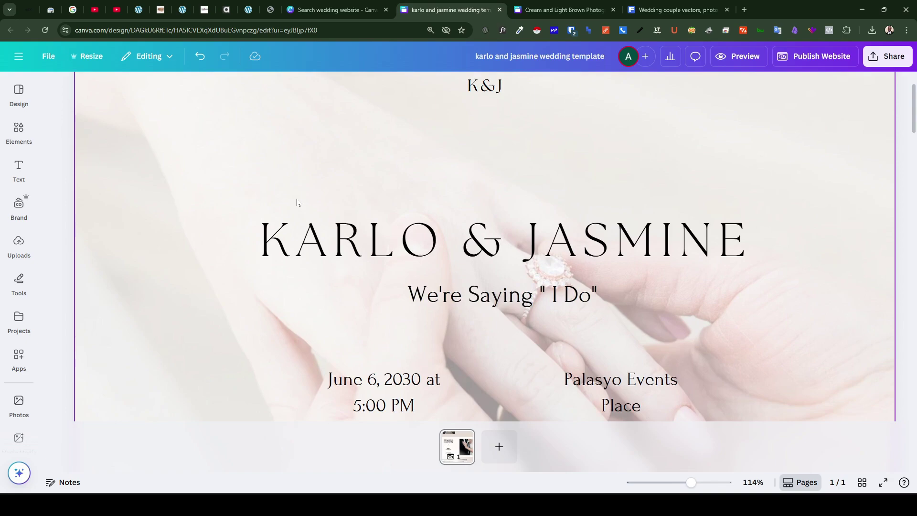
pyautogui.scroll(-2, 296, 203)
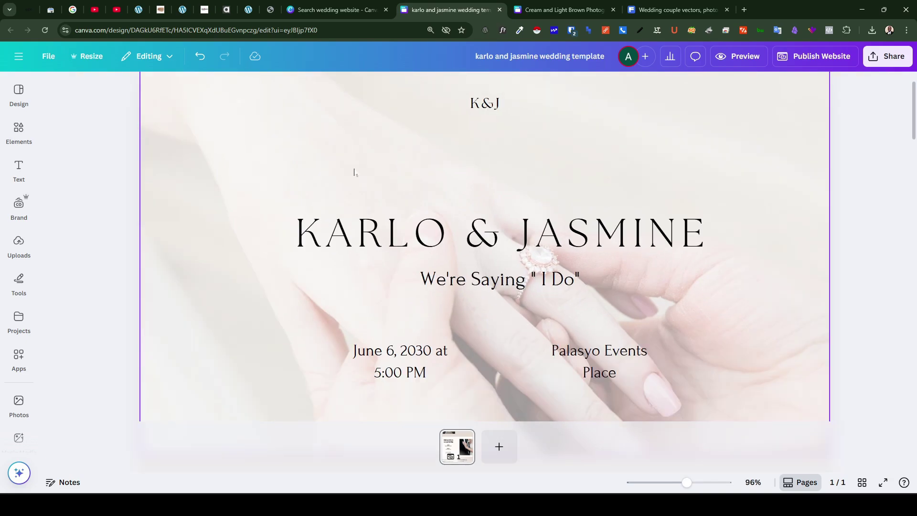
pyautogui.doubleClick(484, 104)
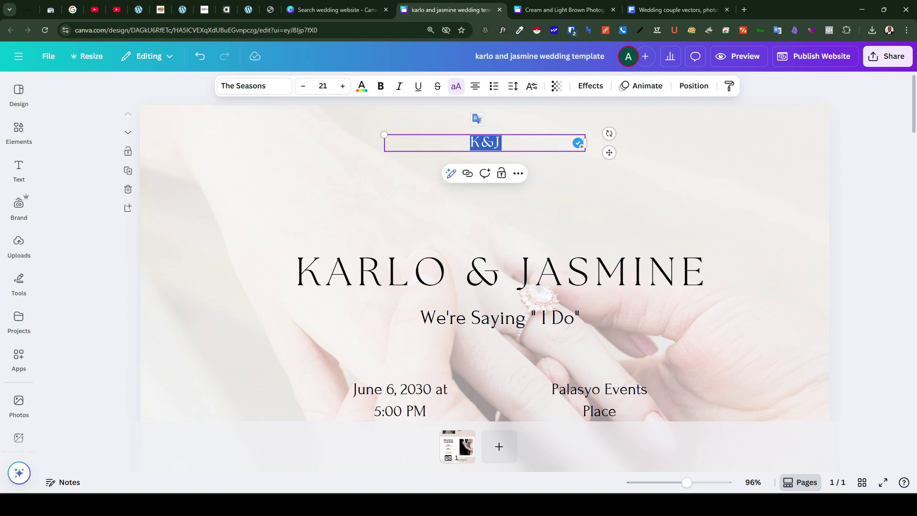
pyautogui.scroll(-2, 441, 229)
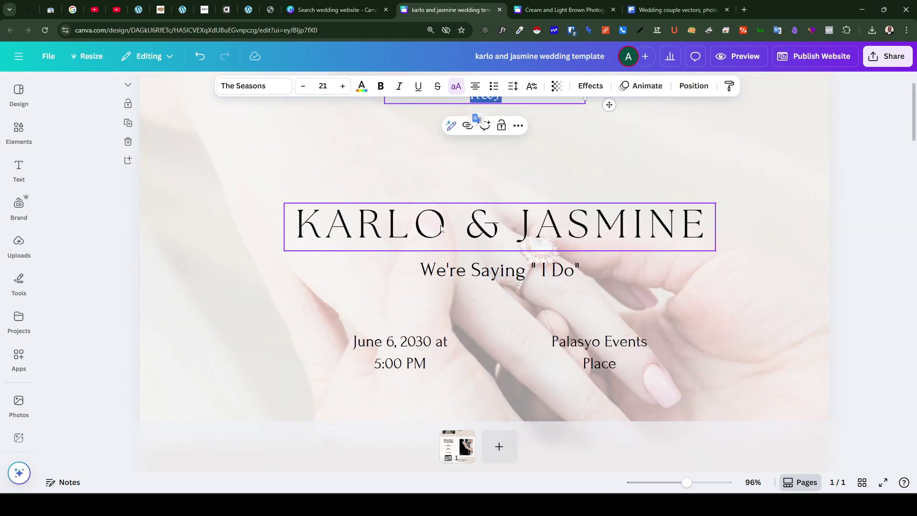
pyautogui.click(441, 229)
pyautogui.doubleClick(442, 230)
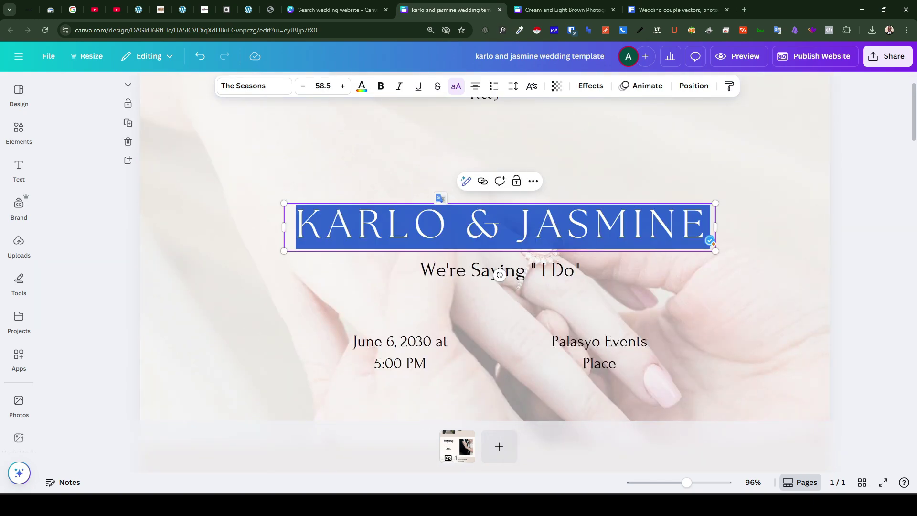
pyautogui.write('OLA & FEMI')
# Change the date's month from June to Apr, leaving the subtitle unchanged.
pyautogui.click(422, 281)
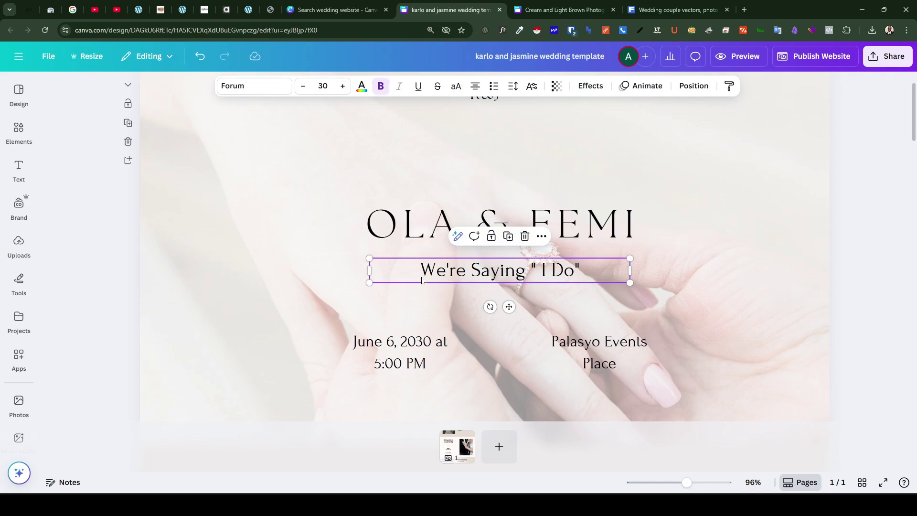
pyautogui.doubleClick(440, 279)
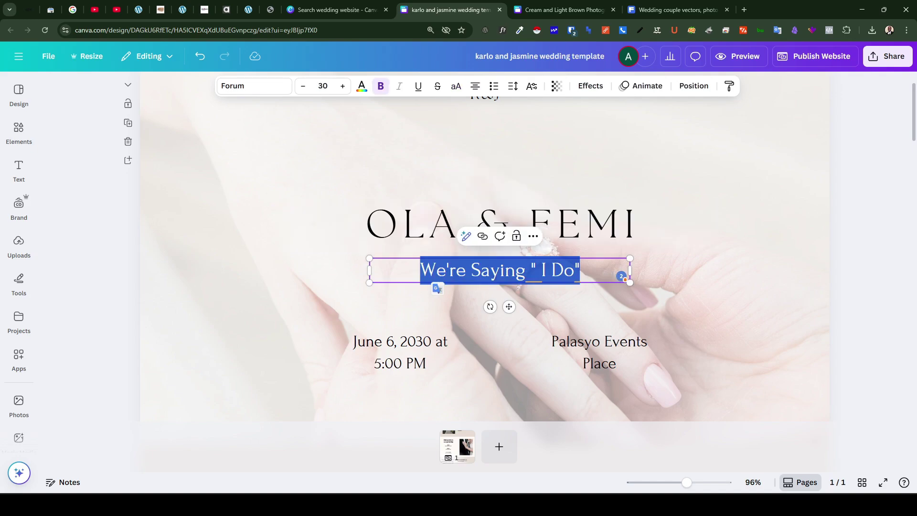
pyautogui.click(351, 362)
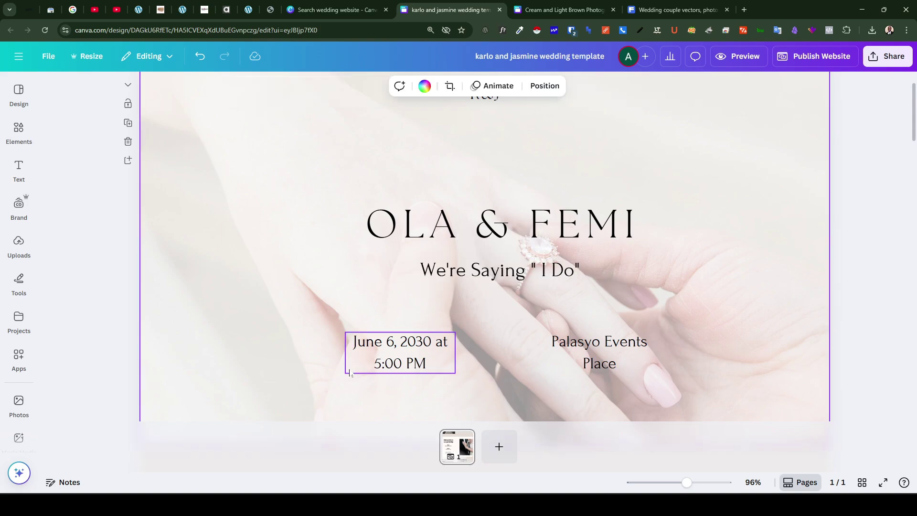
pyautogui.click(376, 360)
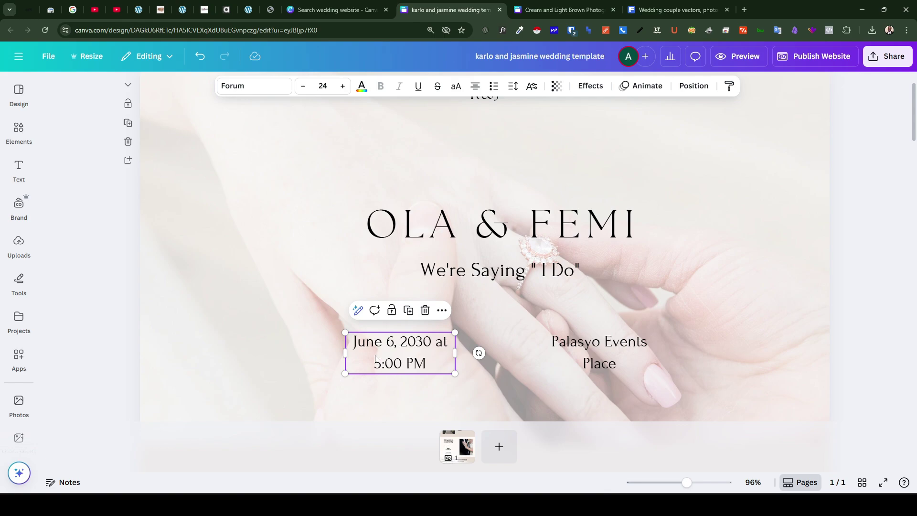
pyautogui.click(620, 351)
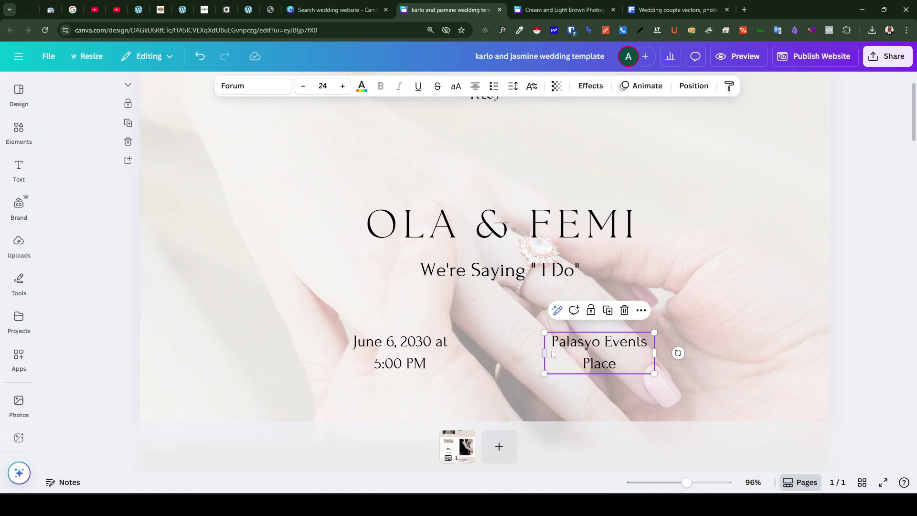
pyautogui.click(368, 357)
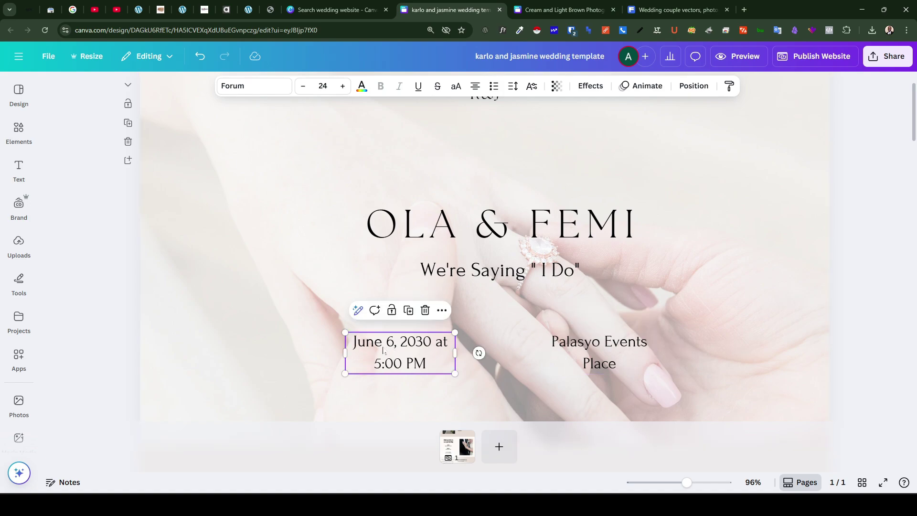
pyautogui.doubleClick(382, 348)
pyautogui.press('BackSpace')
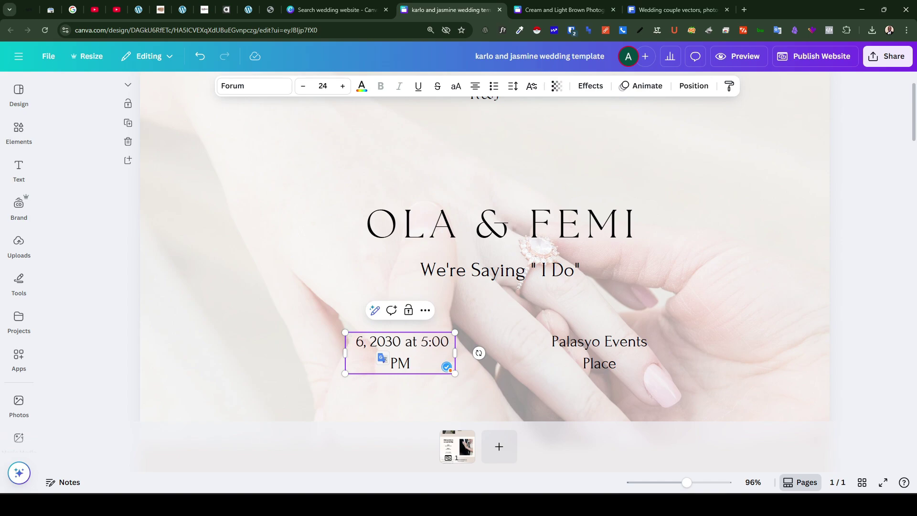
pyautogui.write('Apr')
pyautogui.scroll(-5, 325, 245)
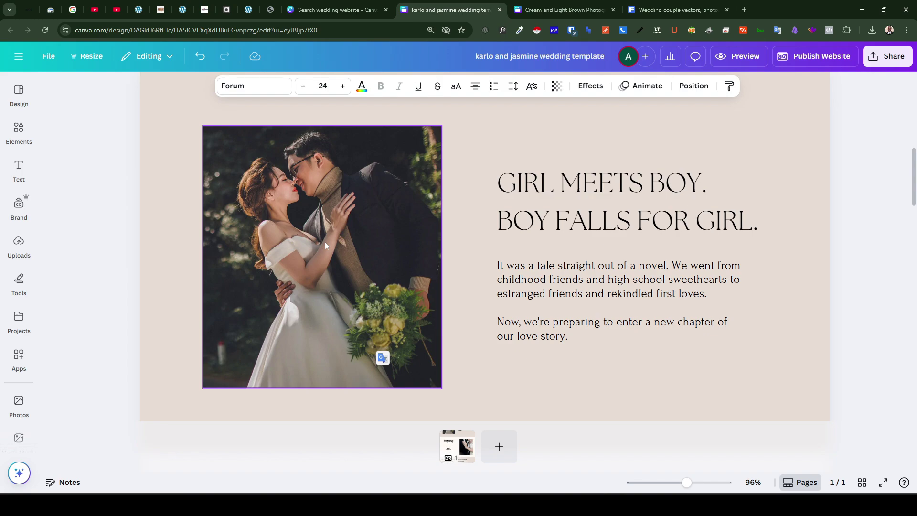
# Upload the downloaded kissing-couple photo from Chrome's downloads into Canva's Uploads.
pyautogui.click(28, 252)
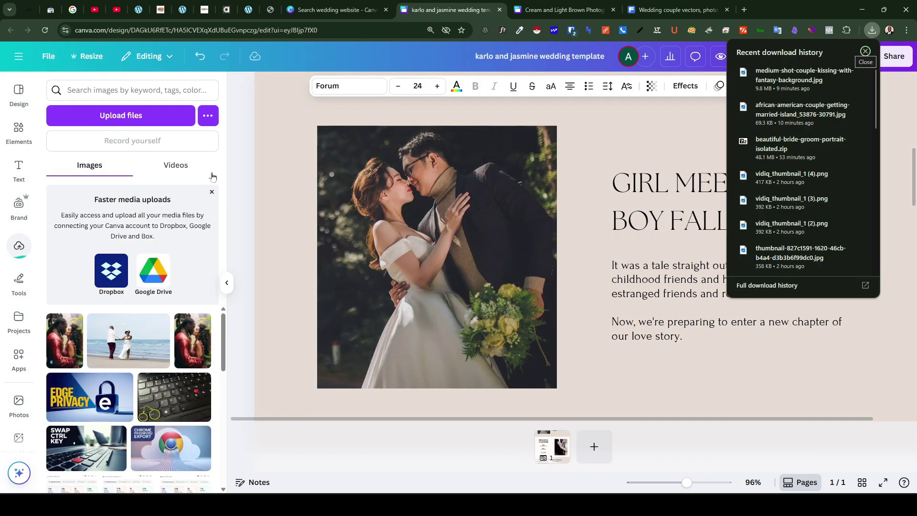
pyautogui.click(161, 116)
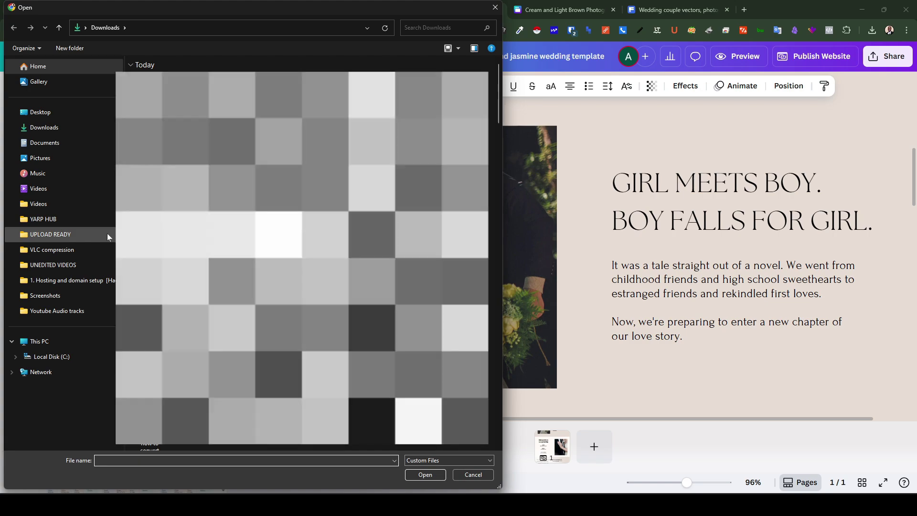
pyautogui.click(495, 8)
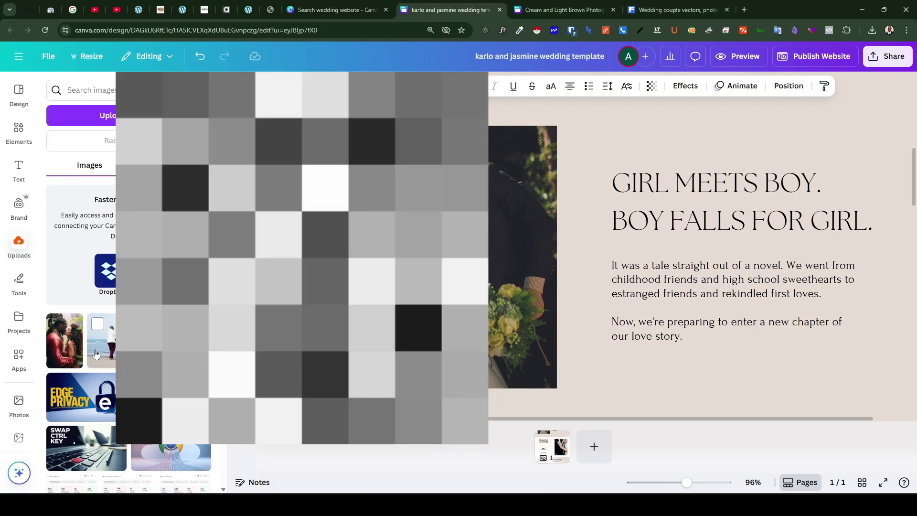
pyautogui.click(870, 31)
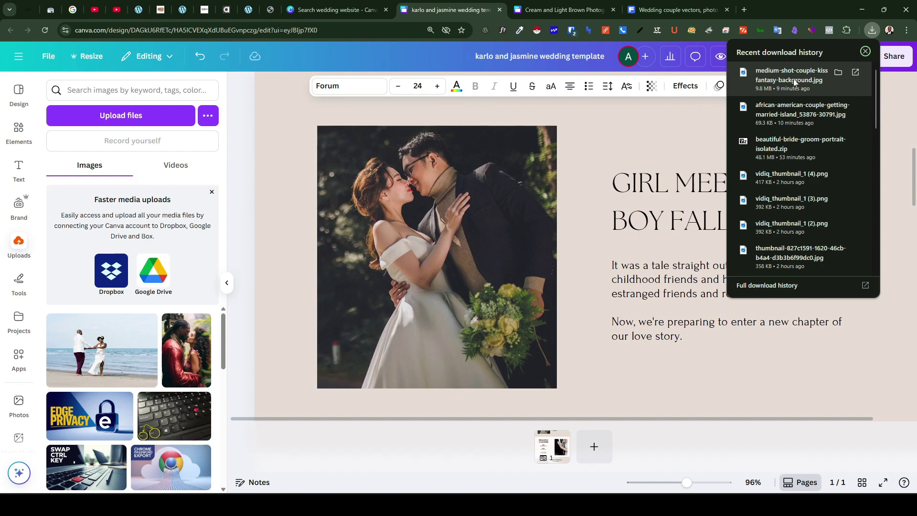
pyautogui.moveTo(795, 80); pyautogui.dragTo(140, 363)
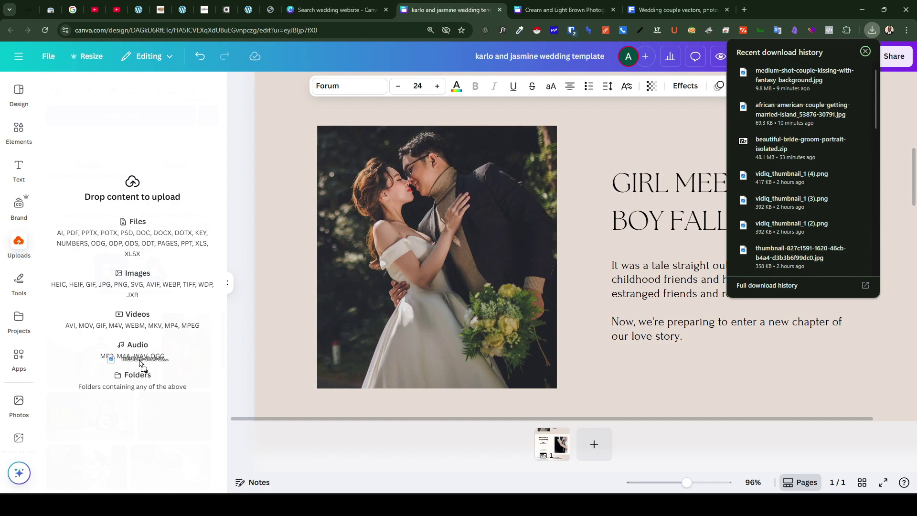
pyautogui.moveTo(140, 363); pyautogui.dragTo(140, 363)
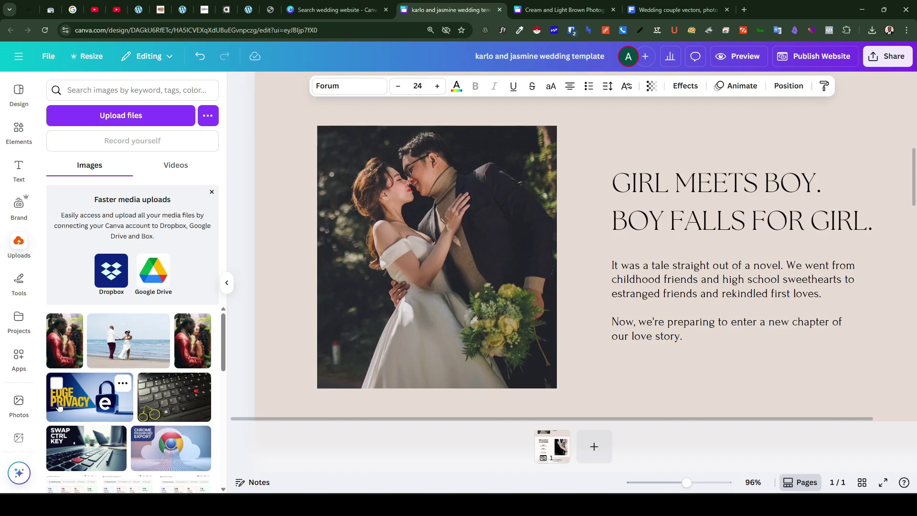
# Replace the GIRL MEETS BOY story photo with the kissing-couple upload.
pyautogui.moveTo(66, 357); pyautogui.dragTo(379, 313)
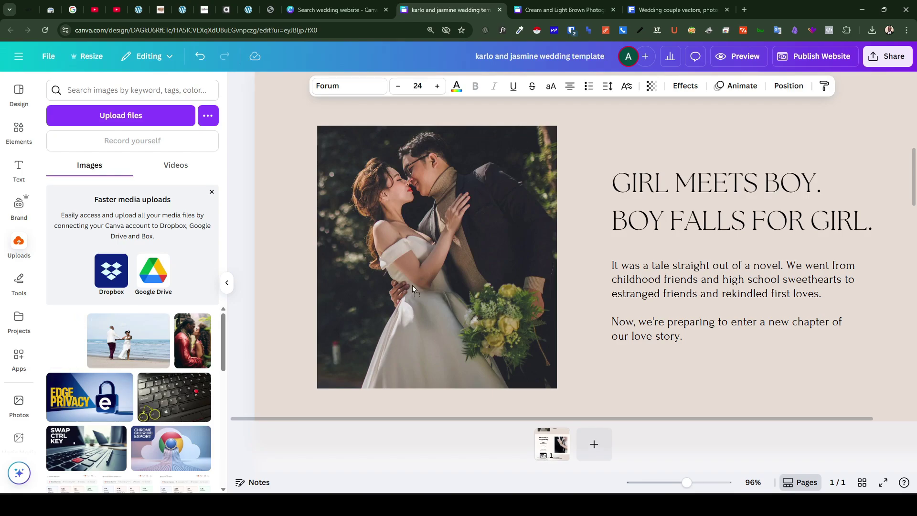
pyautogui.moveTo(411, 285); pyautogui.dragTo(412, 285)
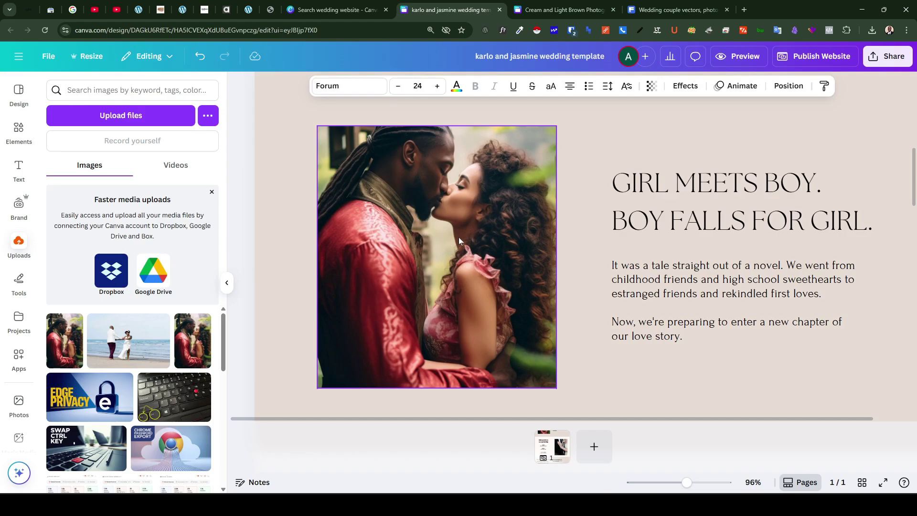
pyautogui.click(663, 12)
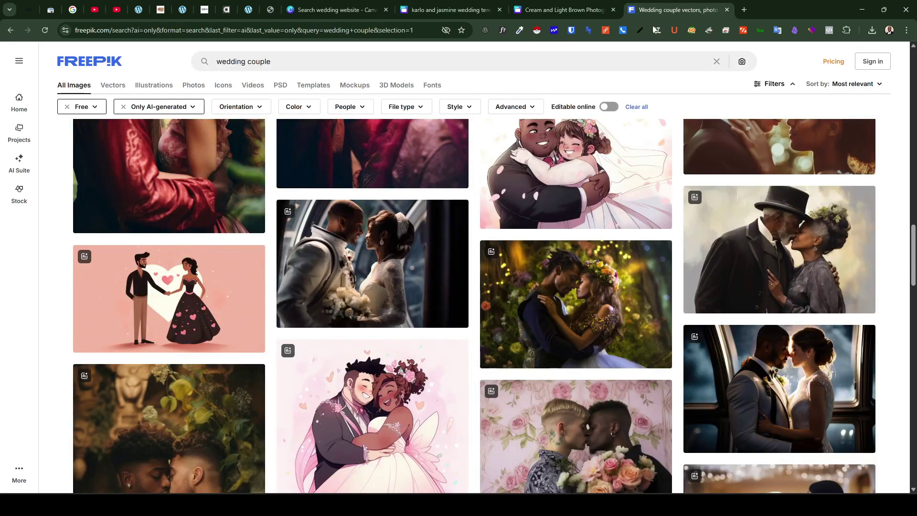
pyautogui.click(447, 10)
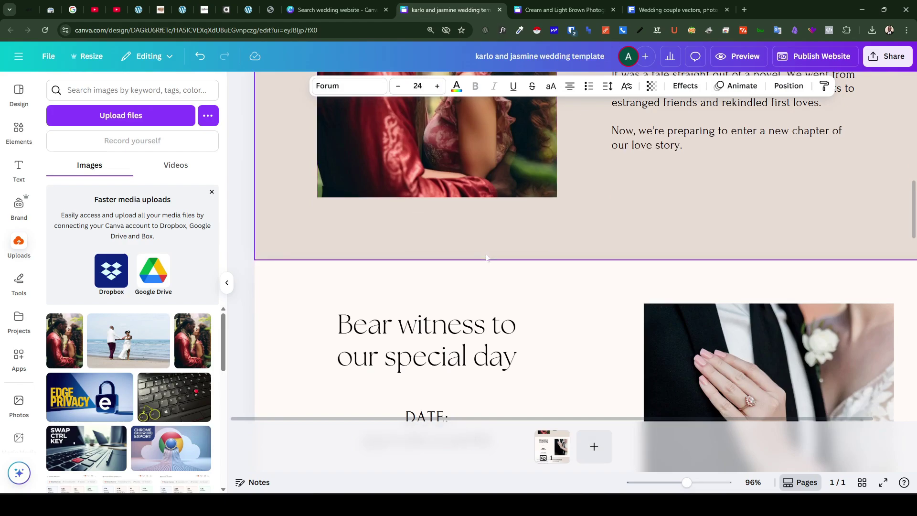
pyautogui.scroll(5, 486, 258)
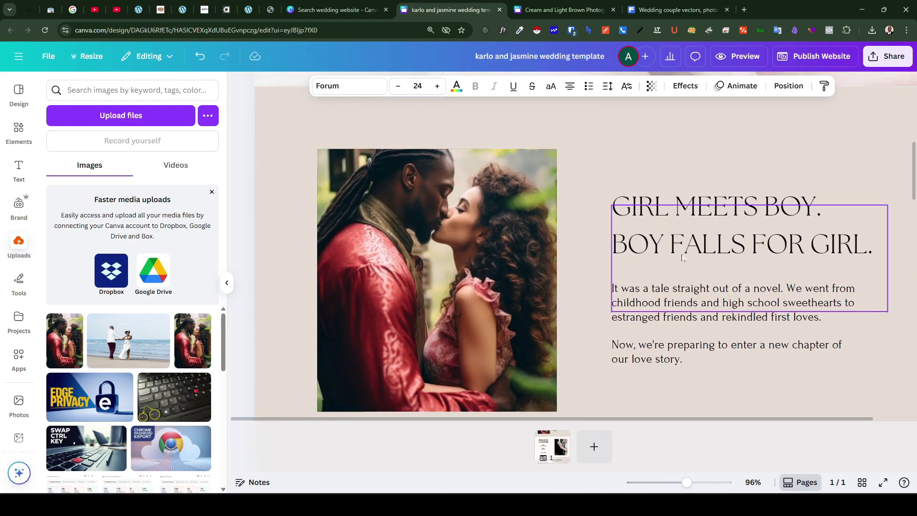
pyautogui.scroll(-1, 681, 258)
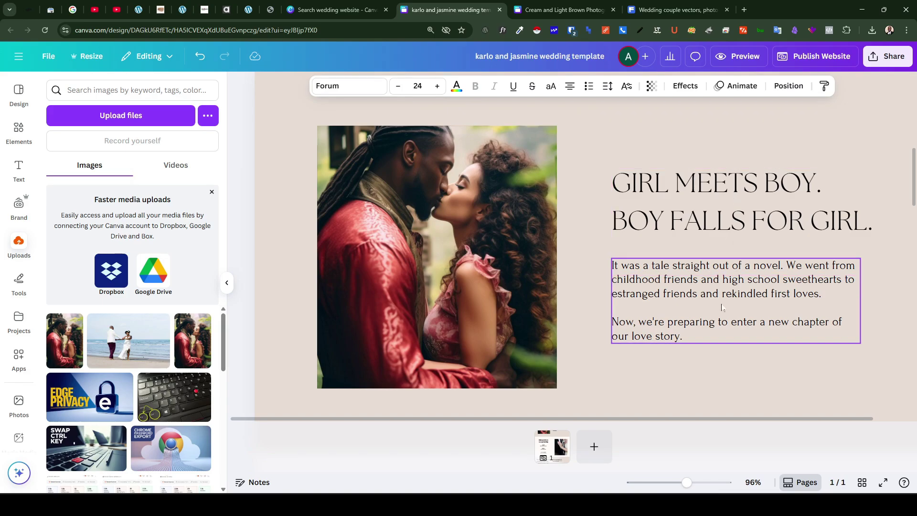
pyautogui.scroll(-5, 721, 307)
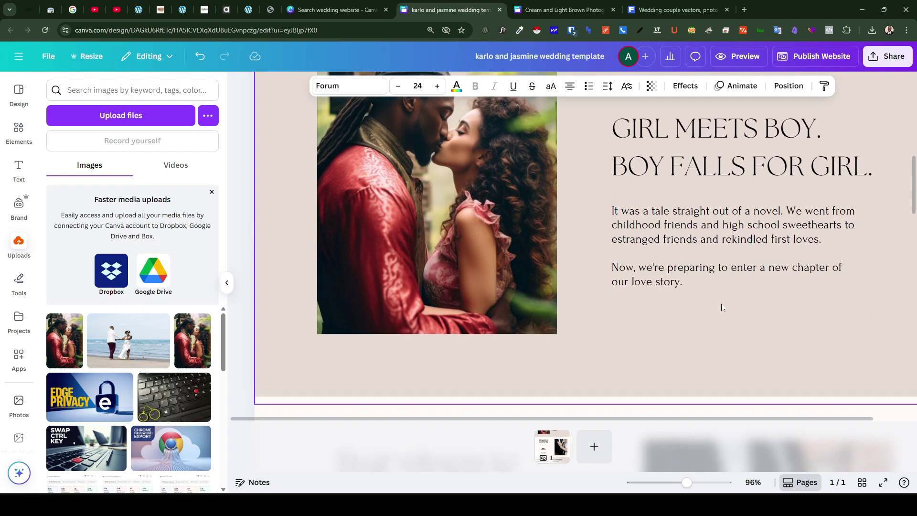
pyautogui.scroll(-2, 721, 307)
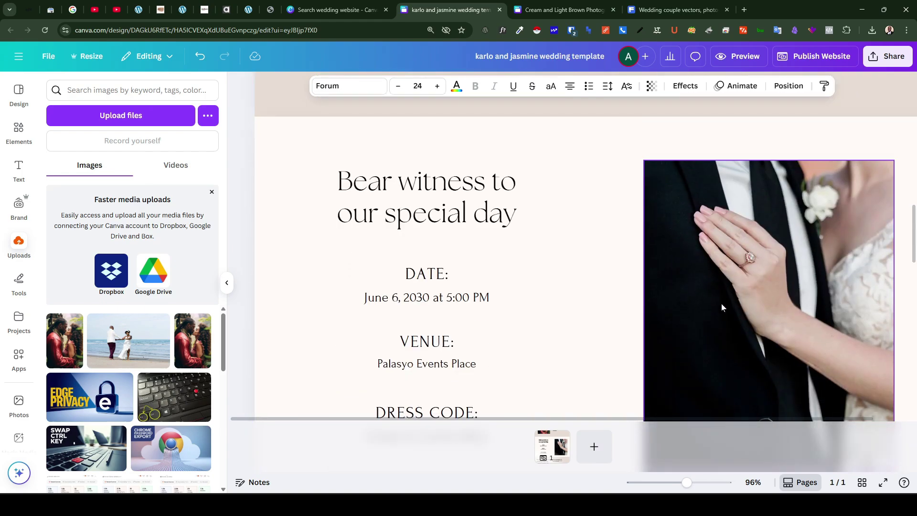
pyautogui.scroll(-4, 721, 302)
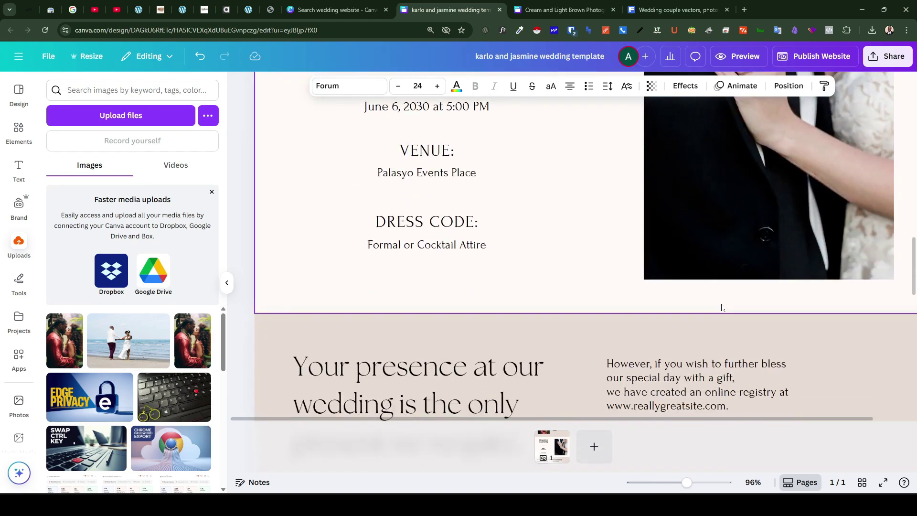
pyautogui.scroll(4, 720, 303)
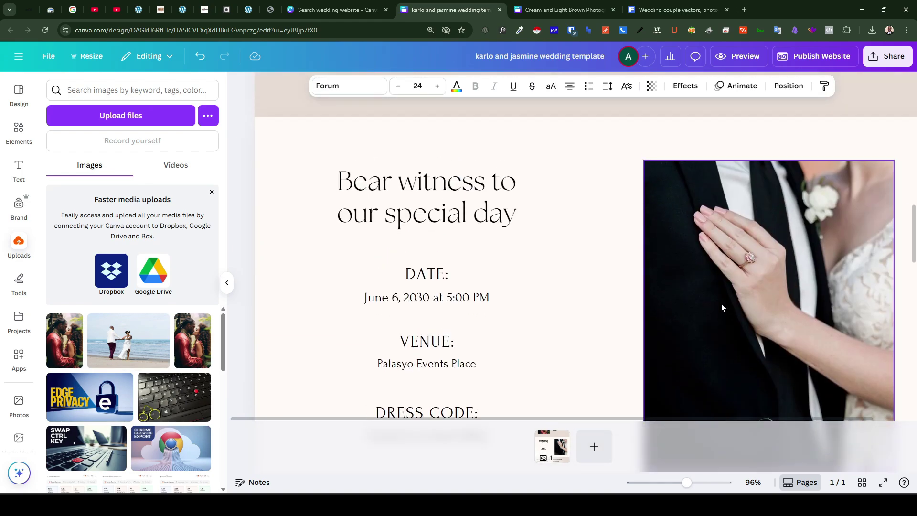
# Replace the event-details ring photo with the kissing-couple image.
pyautogui.click(752, 282)
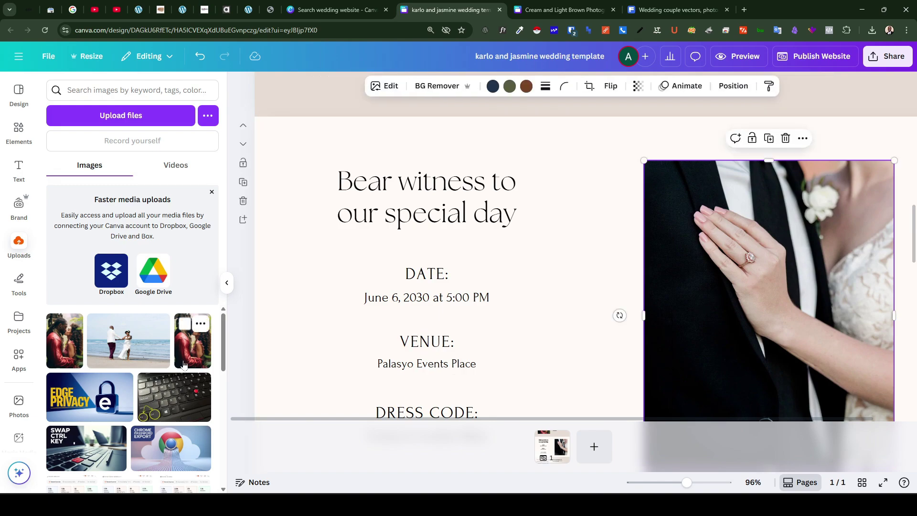
pyautogui.moveTo(194, 356); pyautogui.dragTo(757, 303)
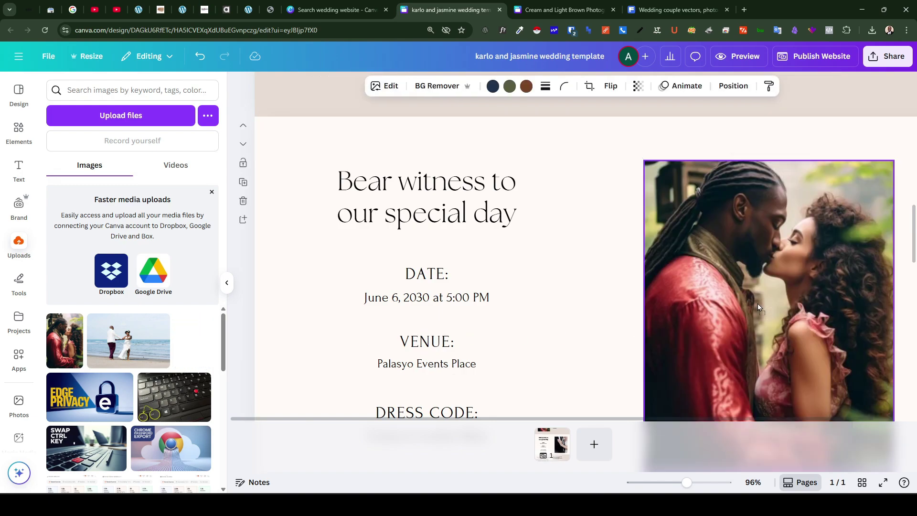
pyautogui.scroll(-4, 758, 306)
pyautogui.scroll(2, 654, 286)
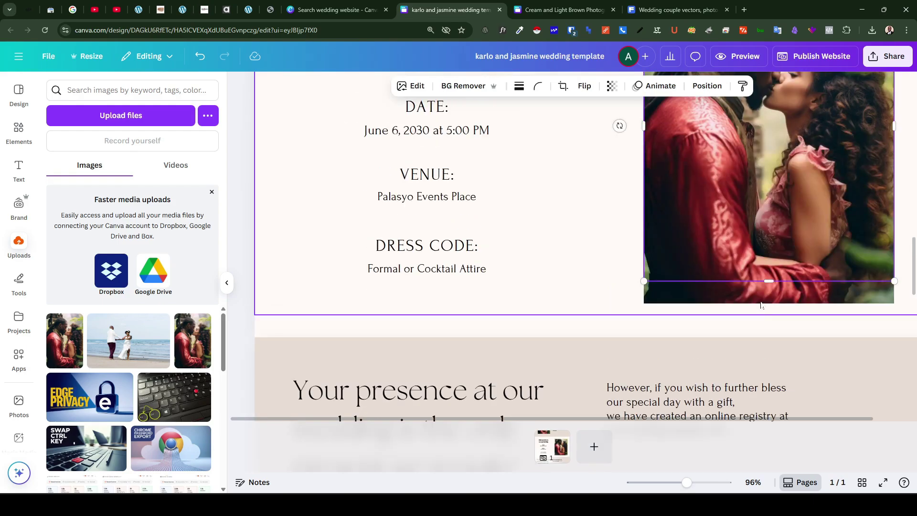
# Scroll down past the gift-registry message to the full-width hands photo.
pyautogui.scroll(2, 456, 232)
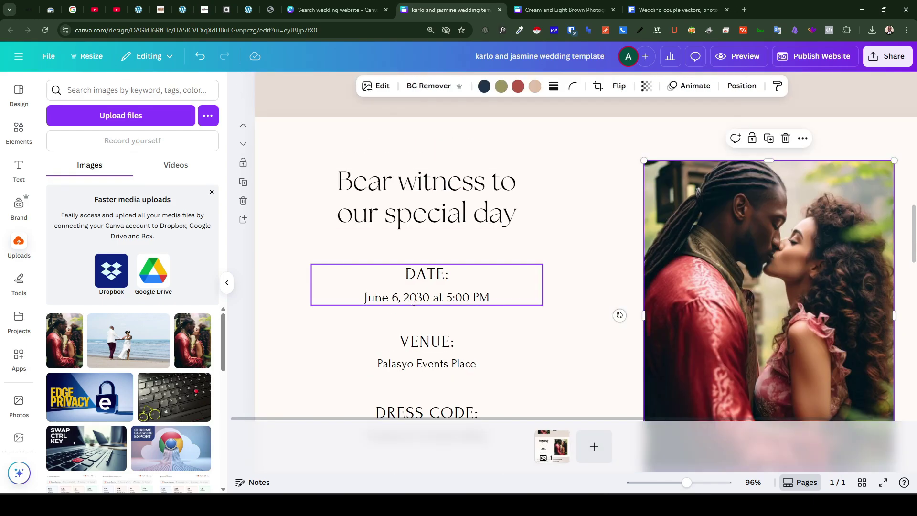
pyautogui.scroll(-5, 430, 268)
pyautogui.scroll(3, 411, 301)
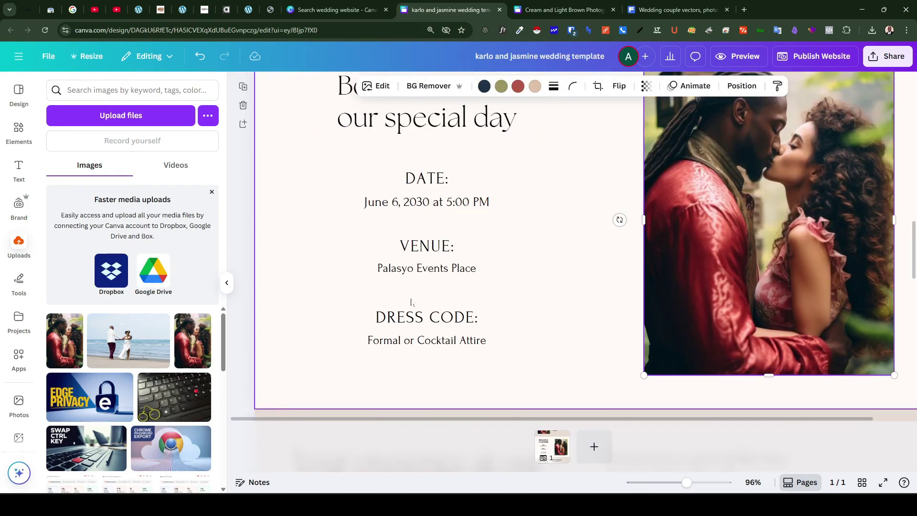
pyautogui.scroll(-2, 421, 273)
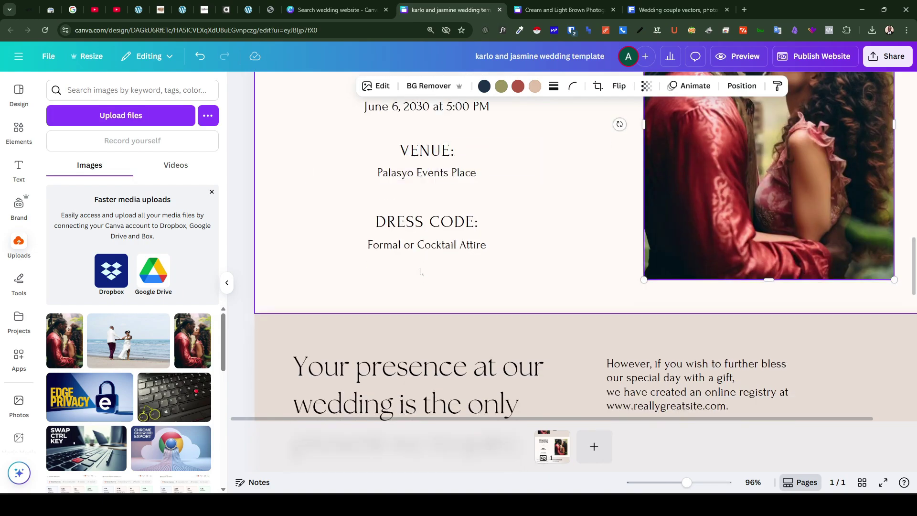
pyautogui.scroll(2, 423, 229)
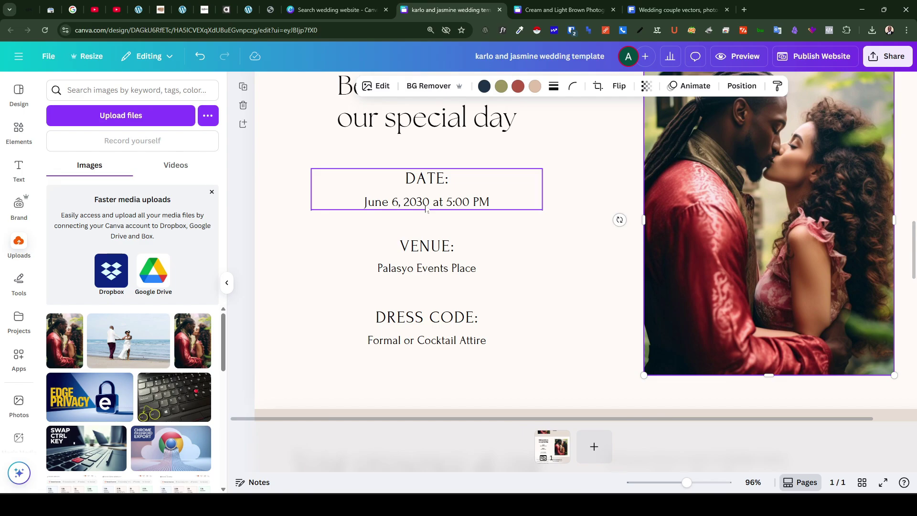
pyautogui.scroll(-4, 426, 209)
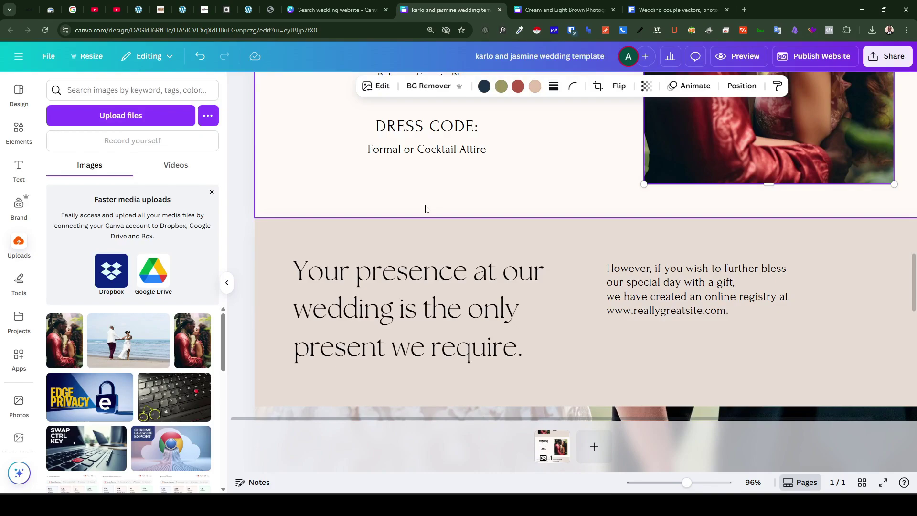
pyautogui.scroll(-2, 426, 208)
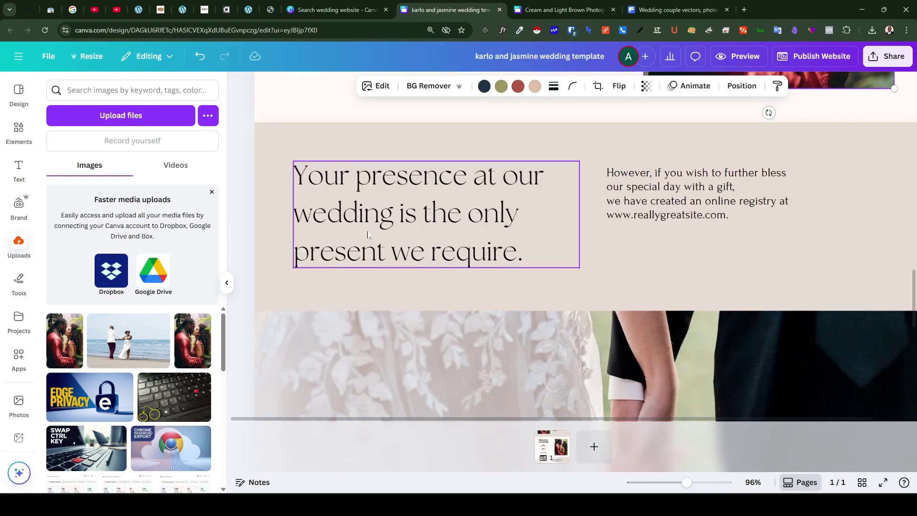
pyautogui.scroll(-1, 368, 234)
pyautogui.scroll(1, 565, 224)
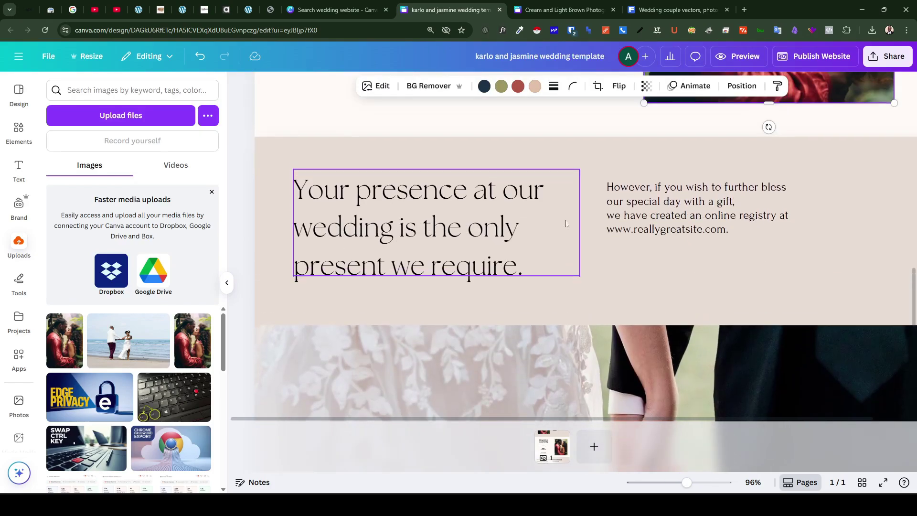
pyautogui.scroll(1, 565, 224)
pyautogui.scroll(-4, 545, 245)
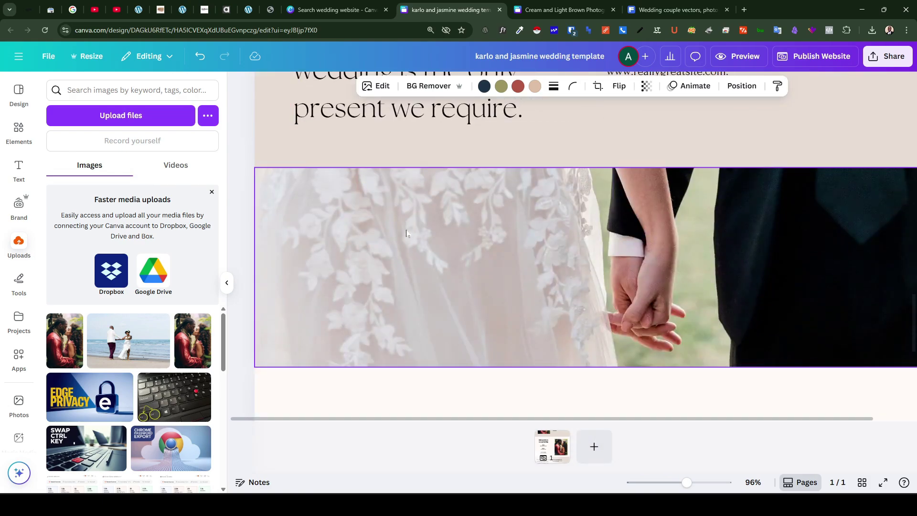
# Duplicate the RSVP now button directly below it and relabel the copy 'Donations'.
pyautogui.scroll(-6, 406, 233)
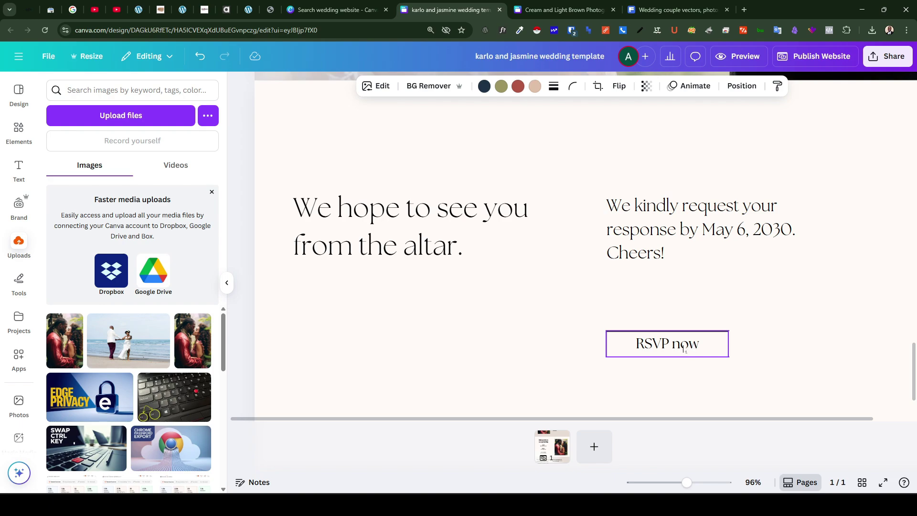
pyautogui.rightClick(684, 349)
pyautogui.click(681, 281)
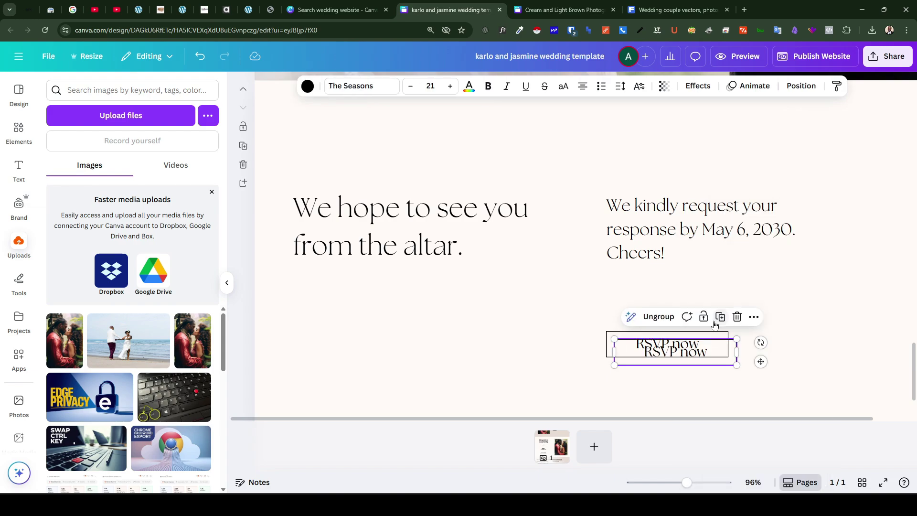
pyautogui.moveTo(692, 355); pyautogui.dragTo(684, 391)
pyautogui.doubleClick(713, 377)
pyautogui.press('BackSpace')
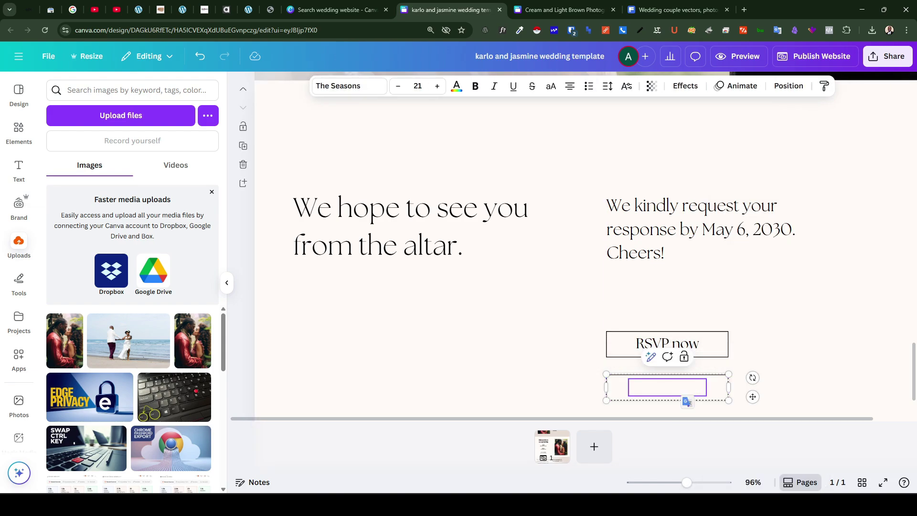
pyautogui.write('giftings')
pyautogui.hotkey('ctrl', 'a')
pyautogui.write('Donations')
pyautogui.click(855, 374)
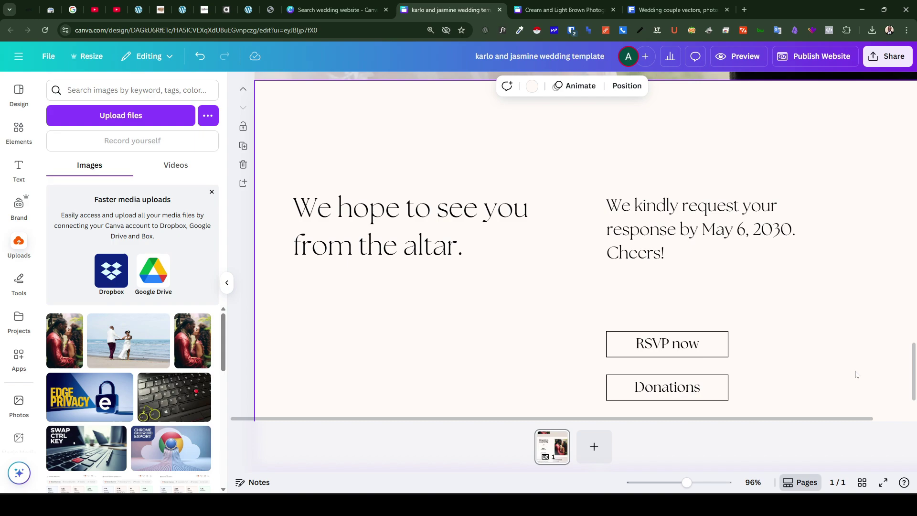
pyautogui.scroll(-2, 635, 276)
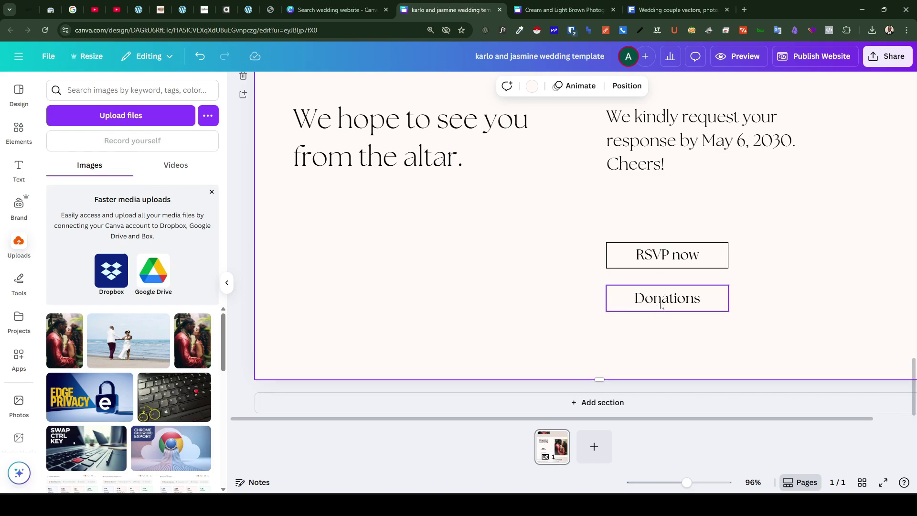
pyautogui.hotkey('ctrl', 'z')
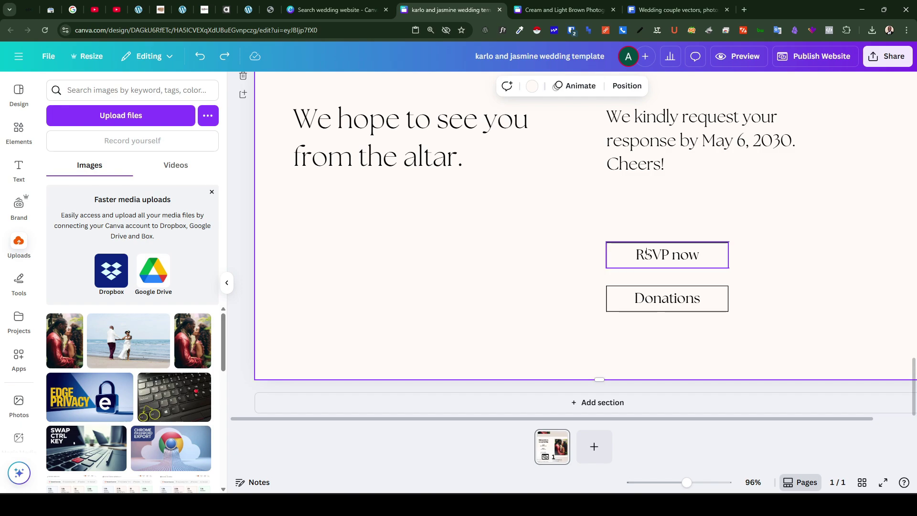
pyautogui.click(661, 254)
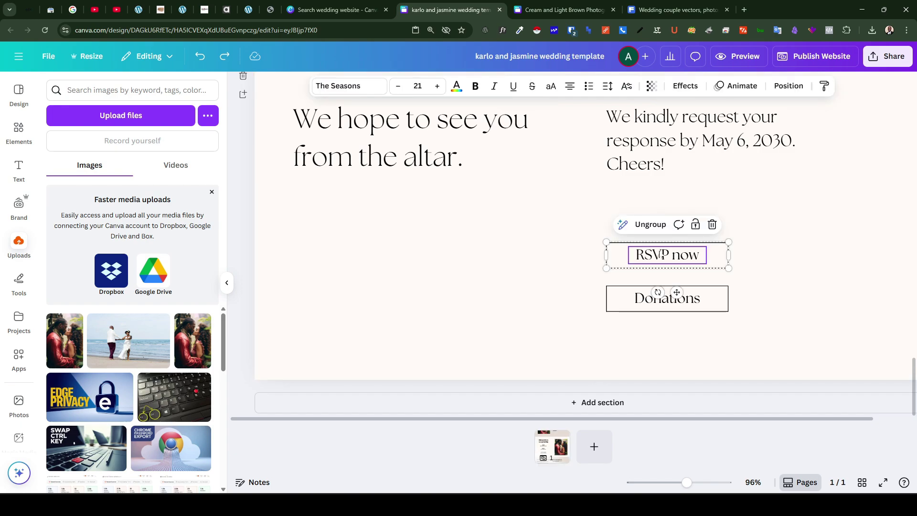
pyautogui.rightClick(660, 255)
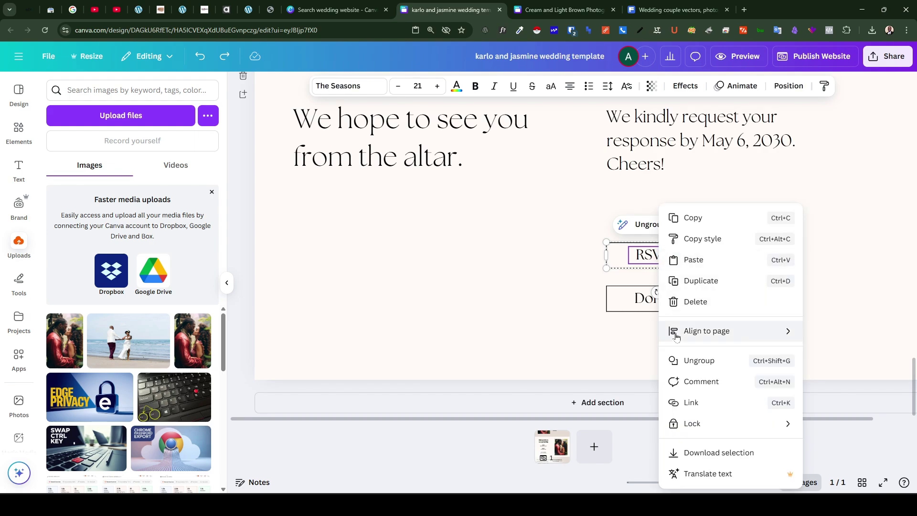
pyautogui.click(687, 403)
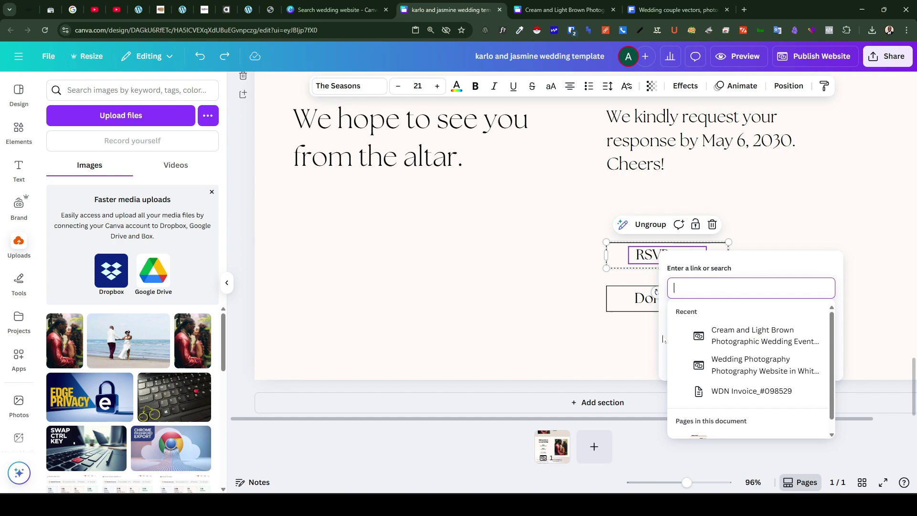
pyautogui.click(664, 339)
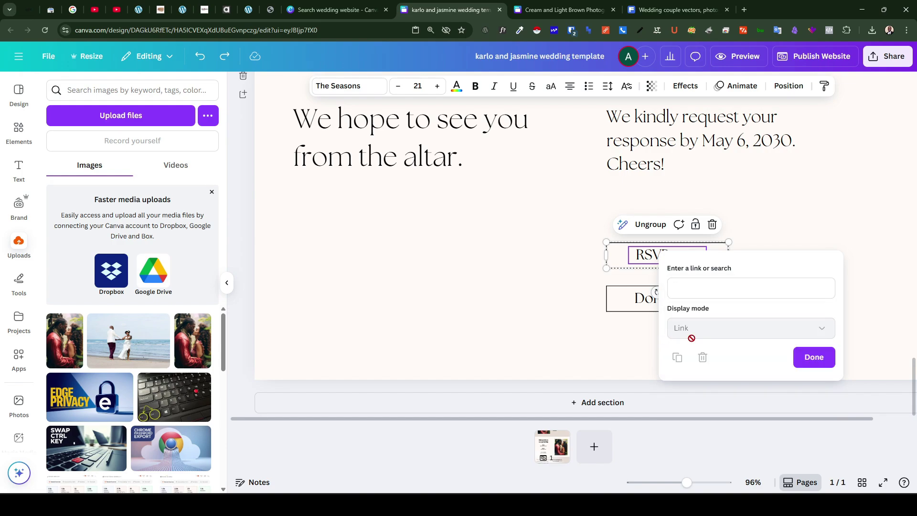
pyautogui.click(798, 355)
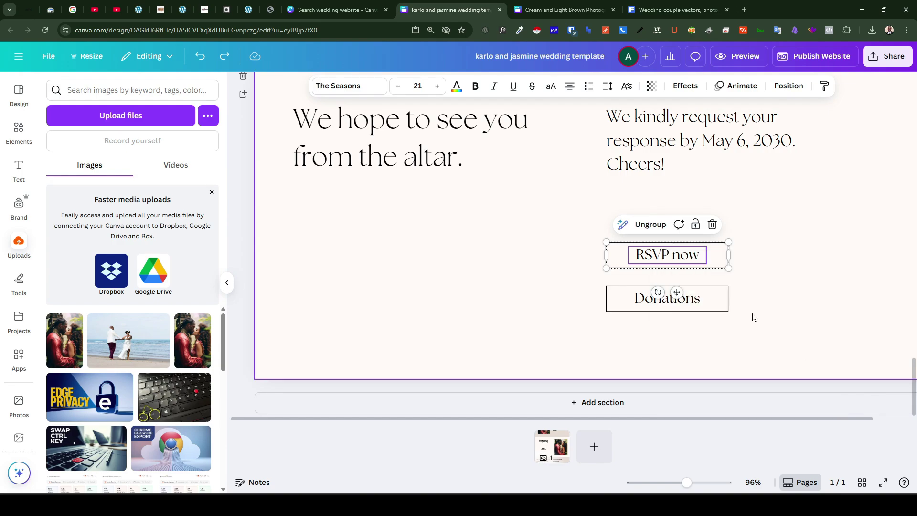
pyautogui.click(686, 304)
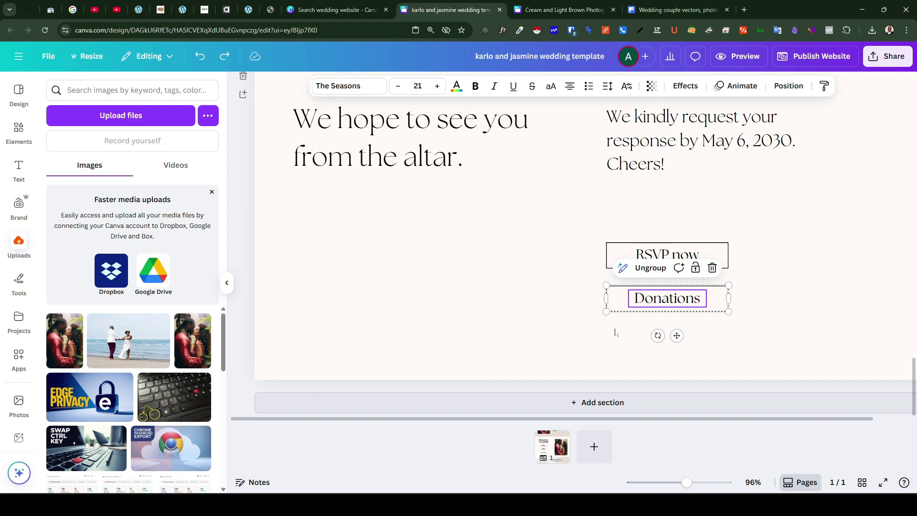
pyautogui.click(518, 271)
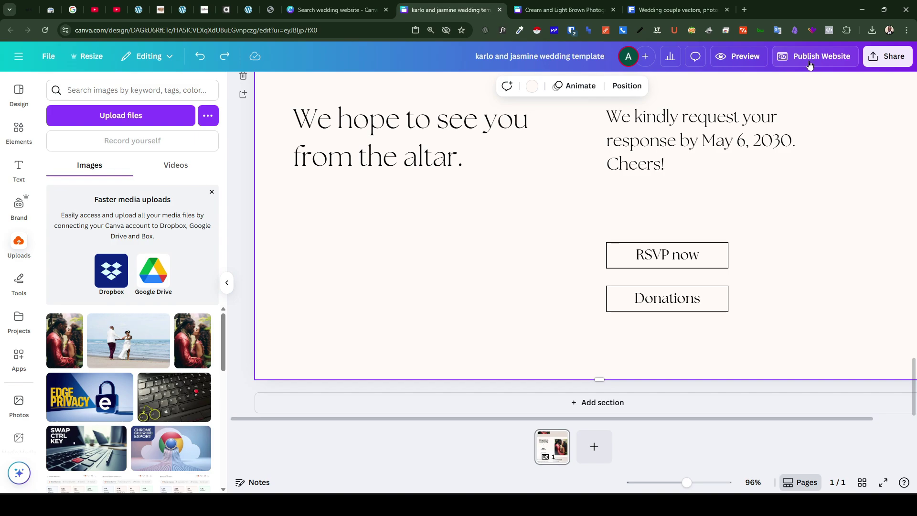
# Preview the finished website, then bring up the Publish Website settings.
pyautogui.click(736, 57)
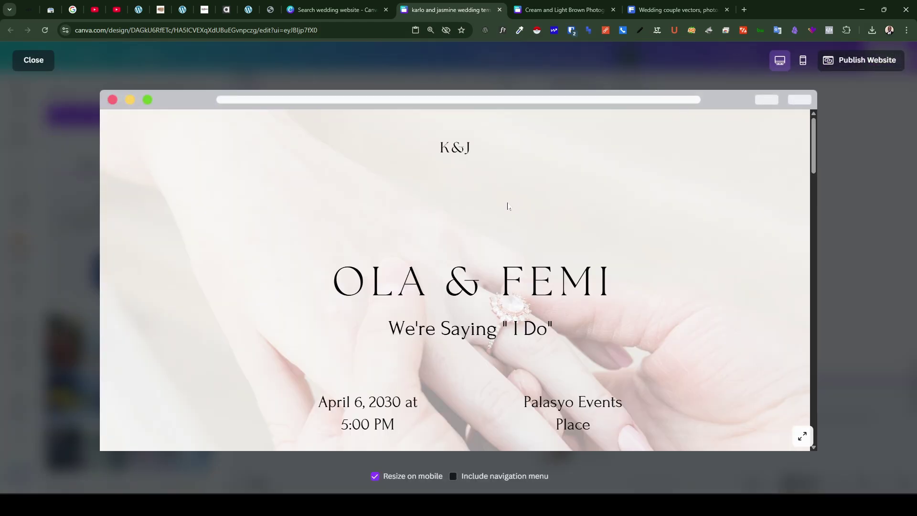
pyautogui.scroll(-15, 261, 197)
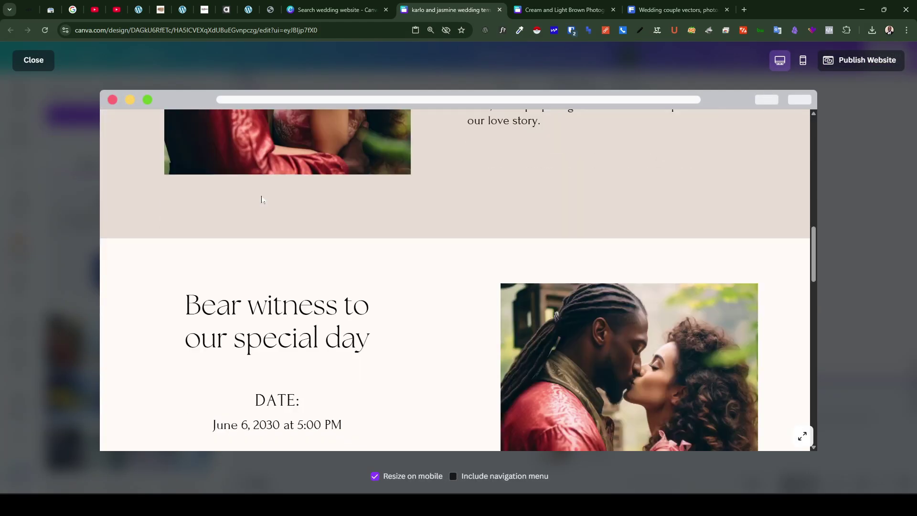
pyautogui.scroll(6, 262, 196)
pyautogui.scroll(5, 262, 196)
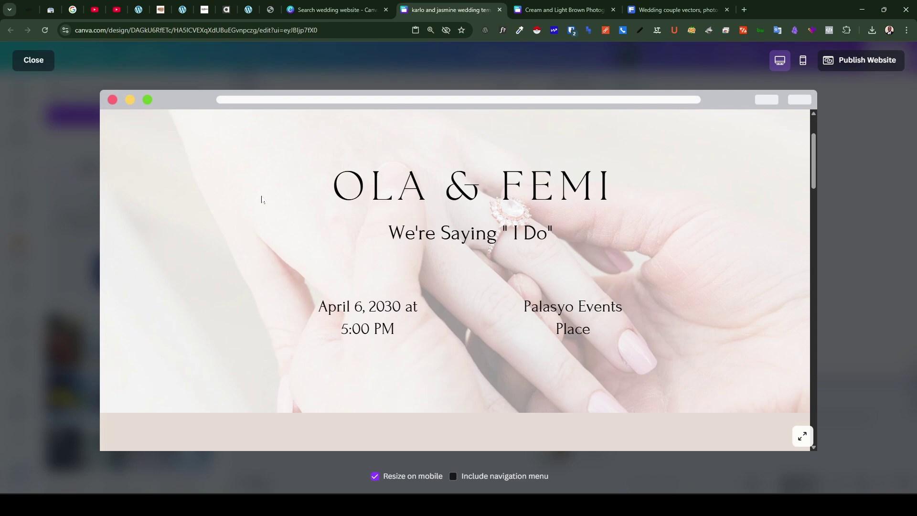
pyautogui.scroll(-15, 261, 200)
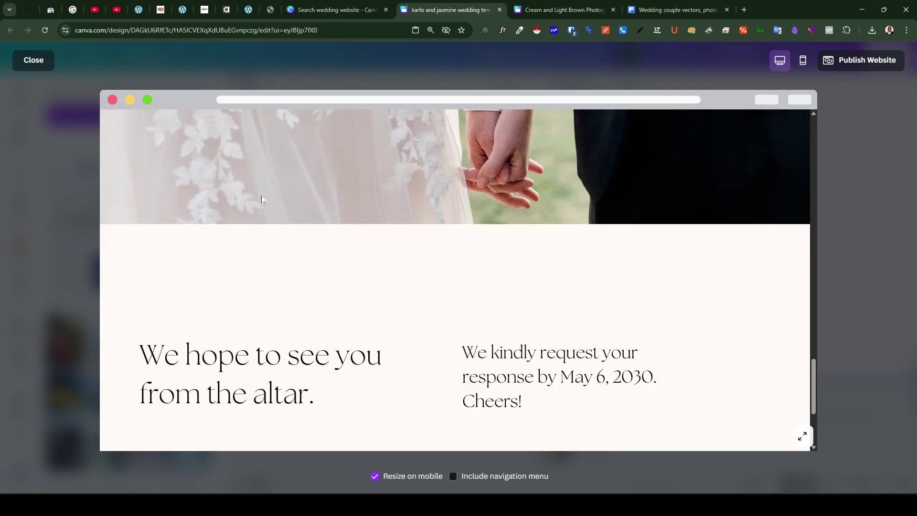
pyautogui.scroll(-3, 261, 200)
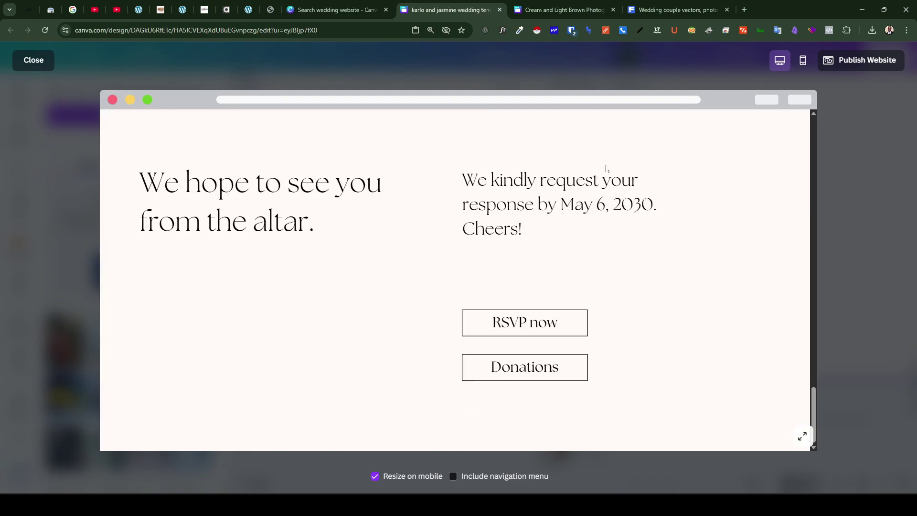
pyautogui.click(867, 63)
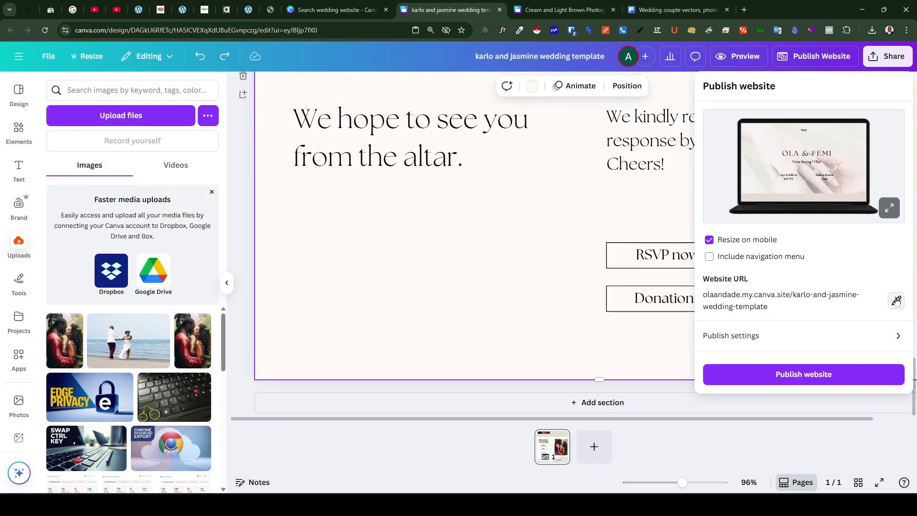
# Change the website URL ending to ola-and-femi-2025.
pyautogui.click(895, 300)
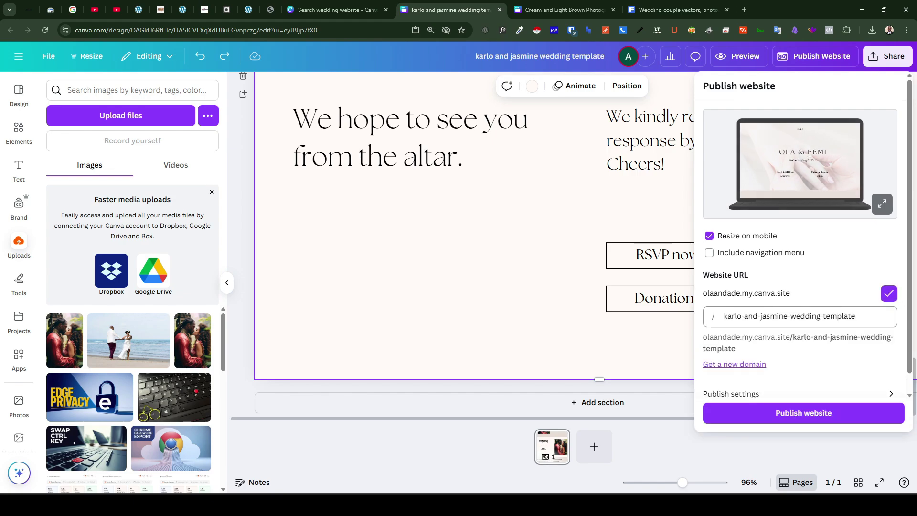
pyautogui.hotkey('ctrl', 'a')
pyautogui.write('ola-and-femi-2025')
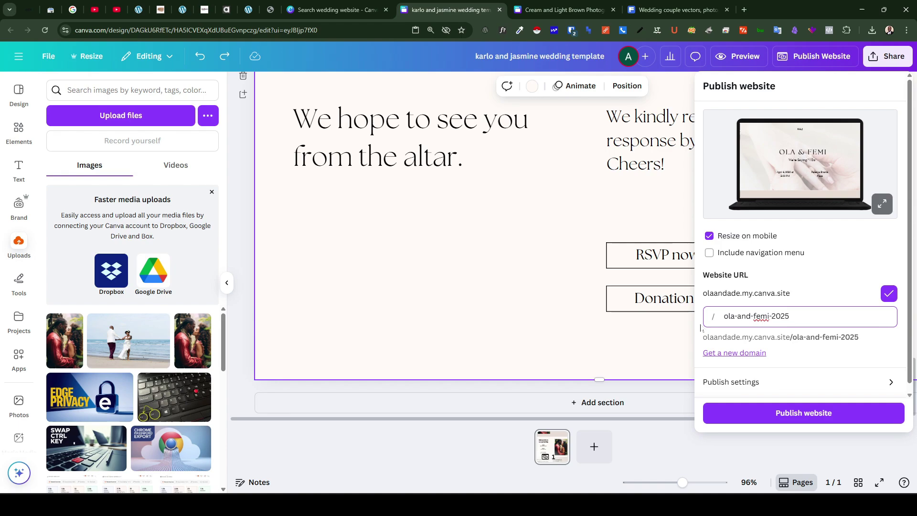
# Publish the wedding website live at its new my.canva.site address.
pyautogui.scroll(-1, 752, 346)
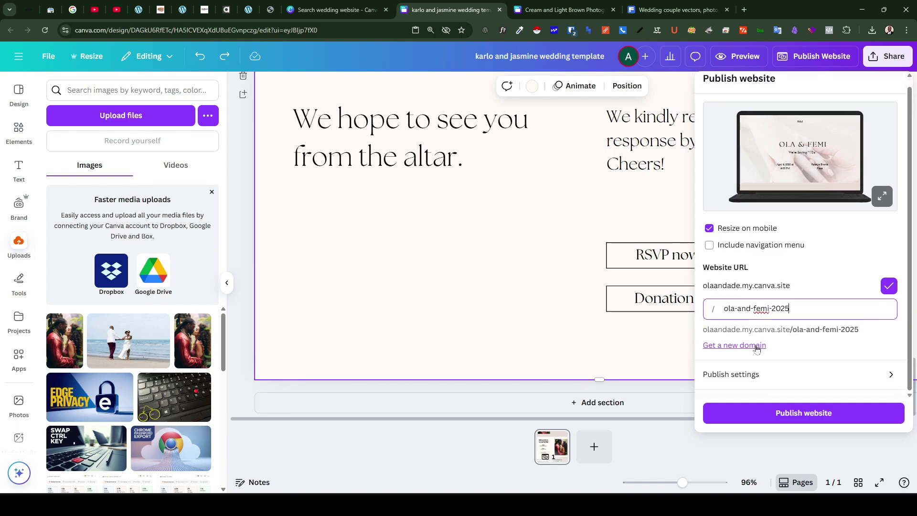
pyautogui.click(736, 375)
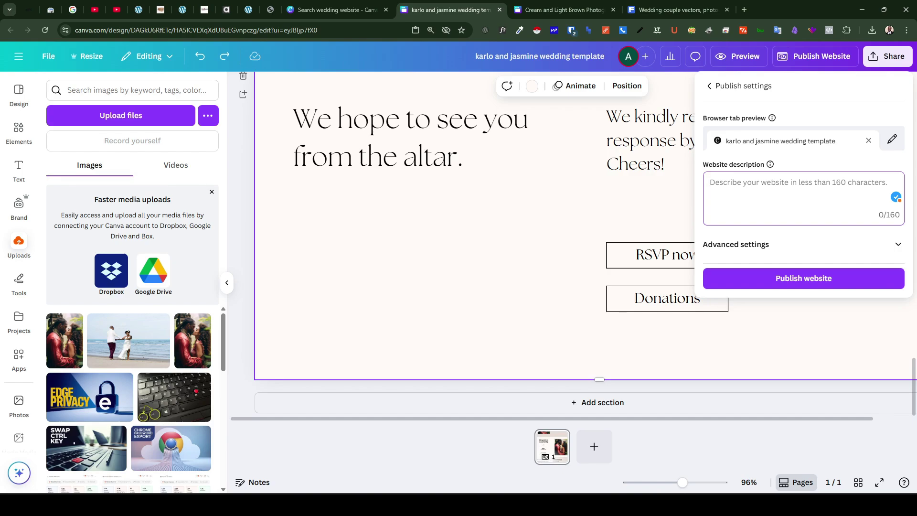
pyautogui.click(764, 287)
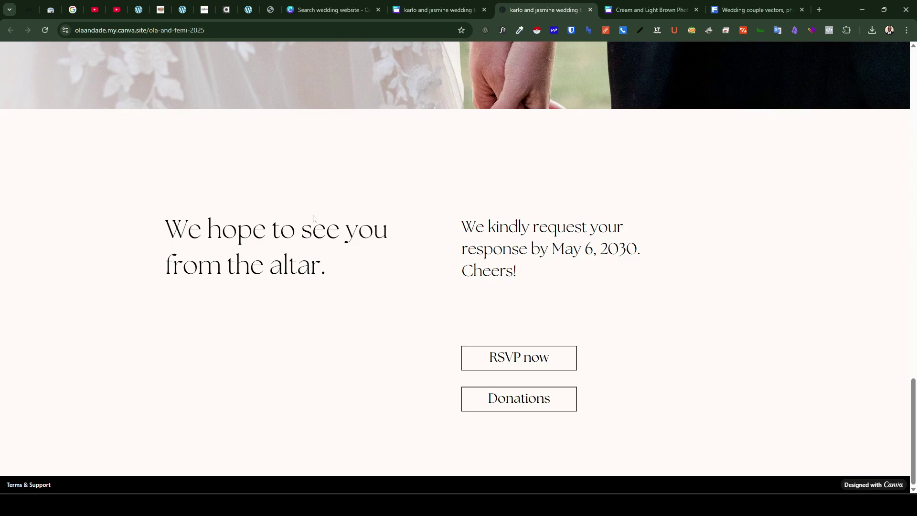
pyautogui.scroll(5, 314, 219)
pyautogui.scroll(10, 313, 219)
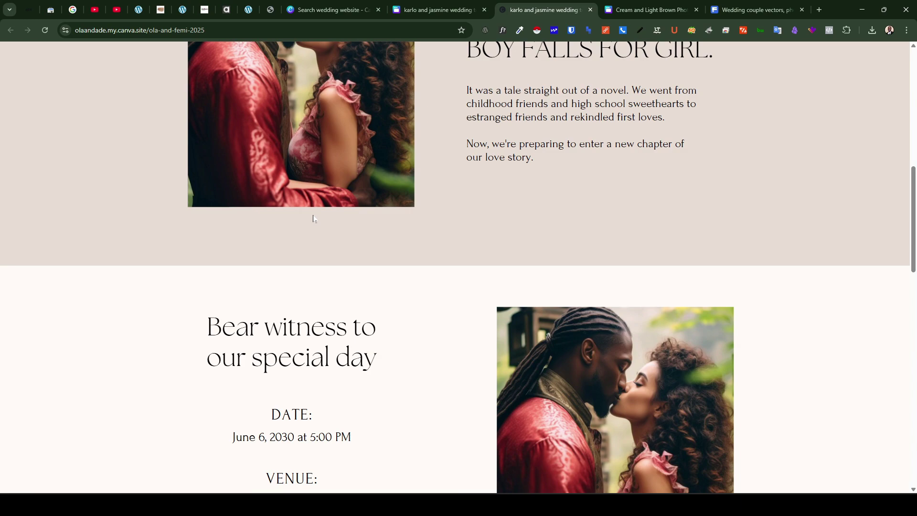
pyautogui.scroll(10, 313, 219)
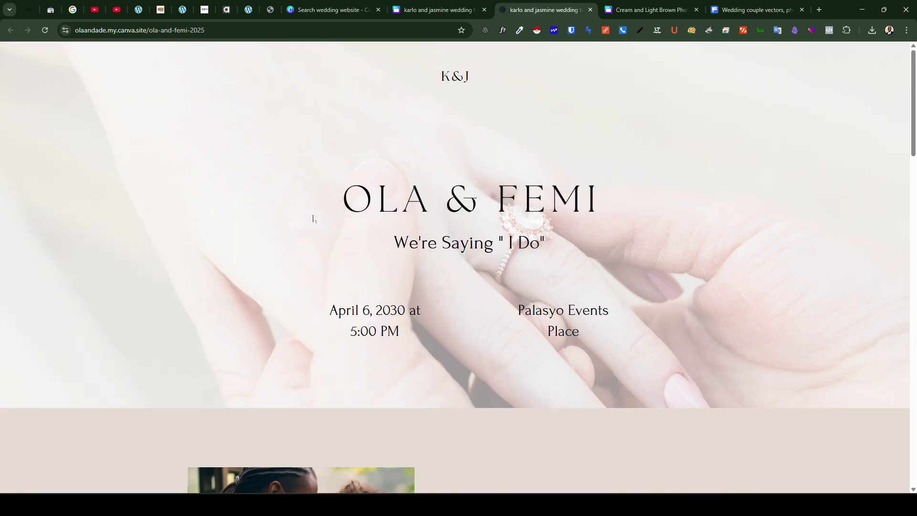